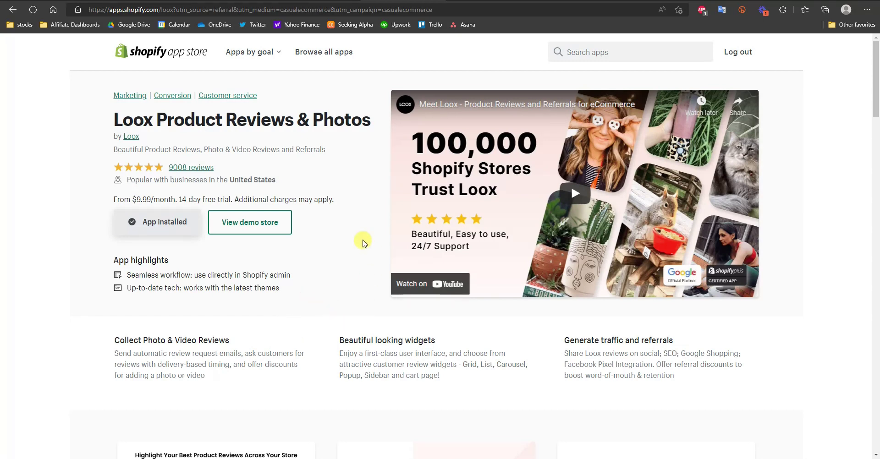
# Step: Highlight the 14-day free trial note in the pricing line of the Loox app listing
pyautogui.moveTo(178, 199); pyautogui.dragTo(225, 199)
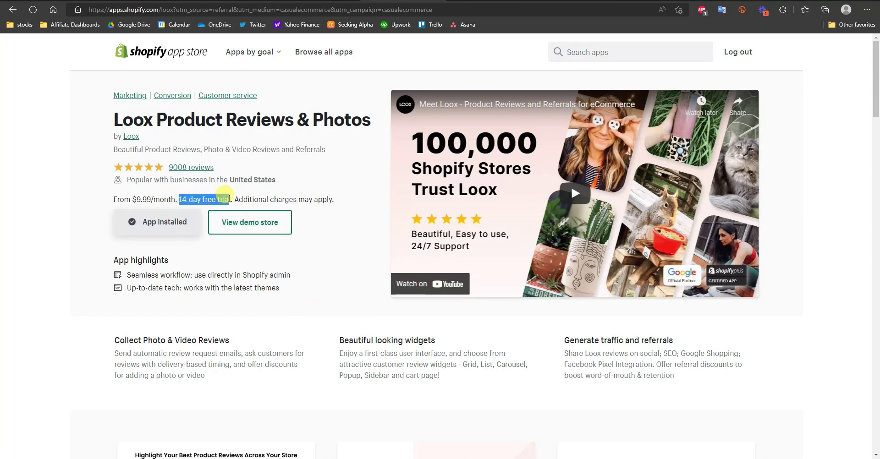
pyautogui.click(327, 197)
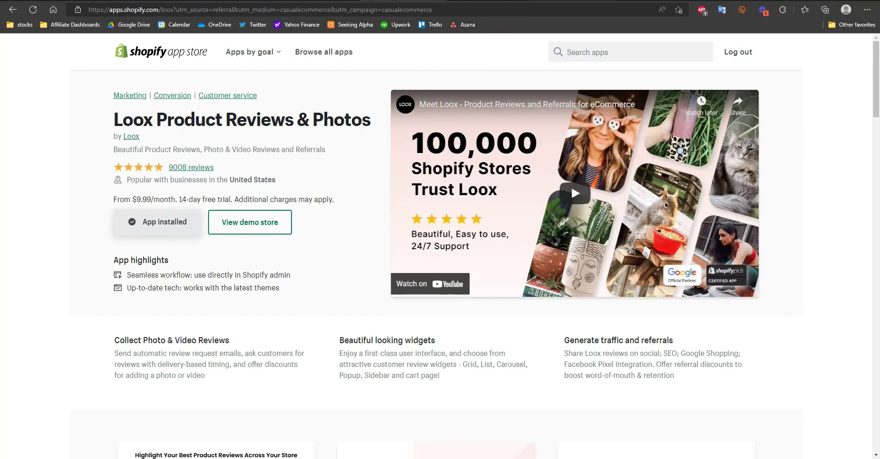
# Step: Switch to the Loox demo store's page for The bright football and examine its customer review grid
pyautogui.click(537, 1)
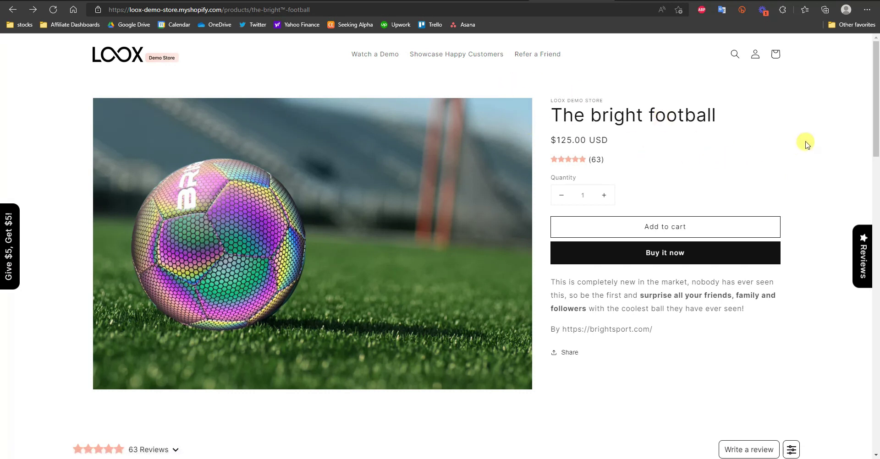
pyautogui.scroll(-5, 811, 133)
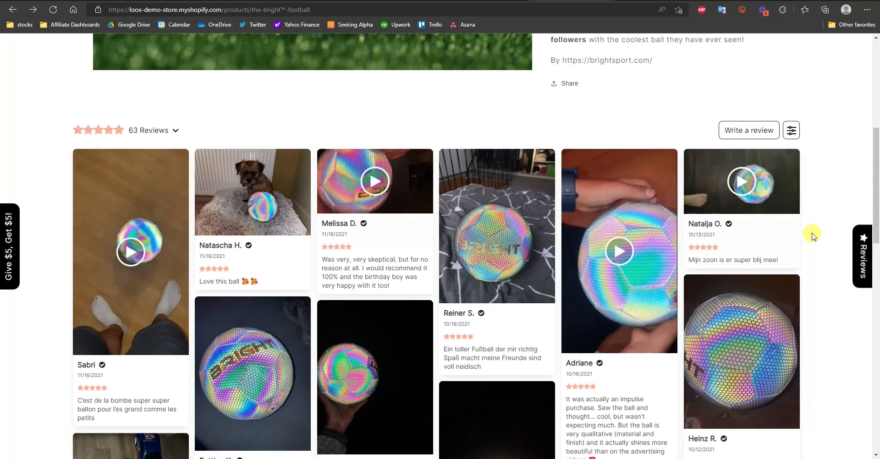
pyautogui.scroll(-1, 812, 235)
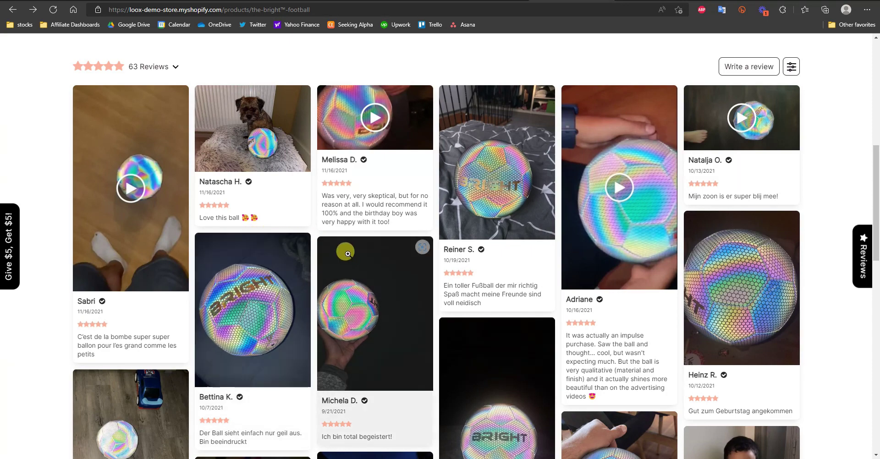
pyautogui.scroll(1, 550, 293)
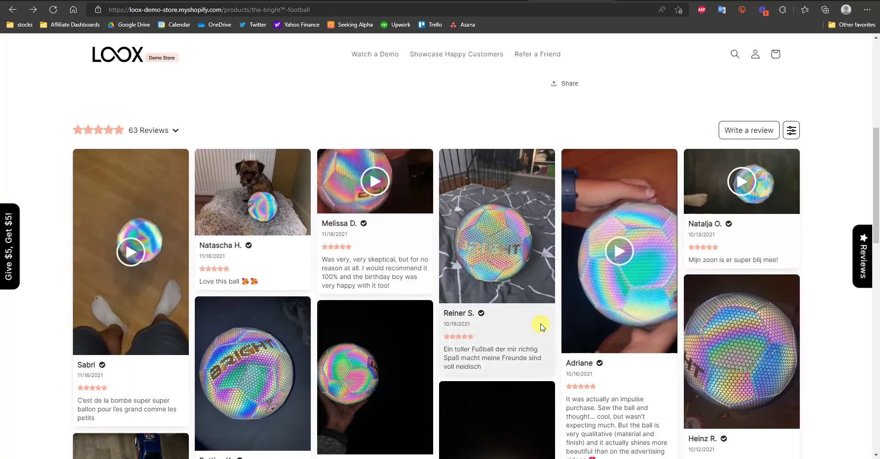
pyautogui.scroll(-1, 504, 321)
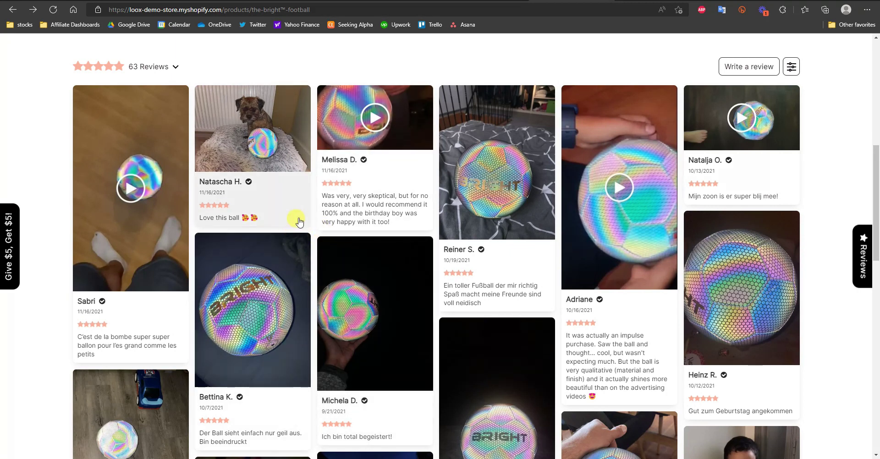
# Step: View the photo review showing a dog and the video review beside it in full, closing each one
pyautogui.click(270, 163)
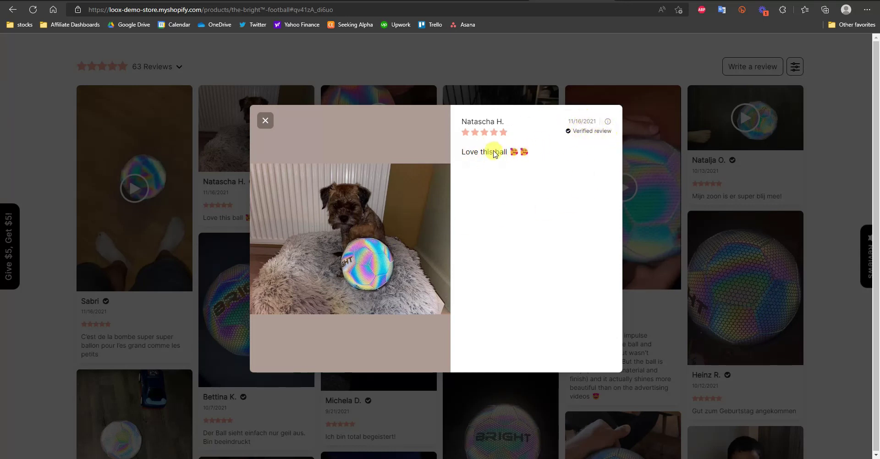
pyautogui.click(265, 120)
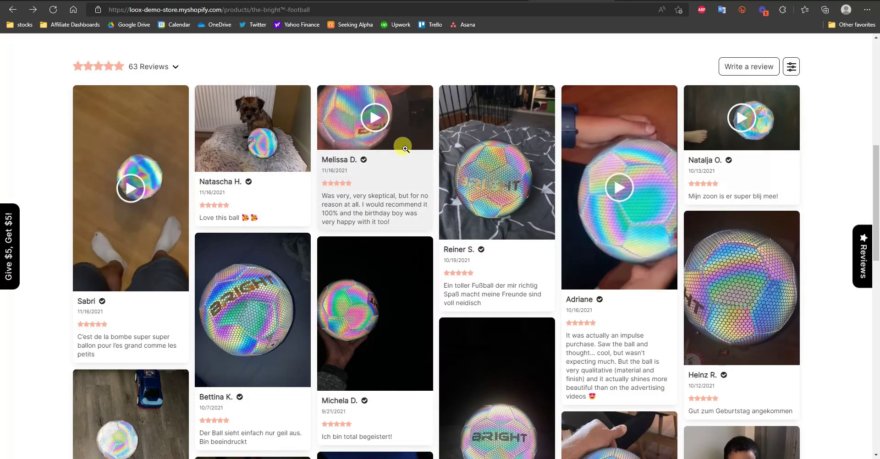
pyautogui.click(405, 148)
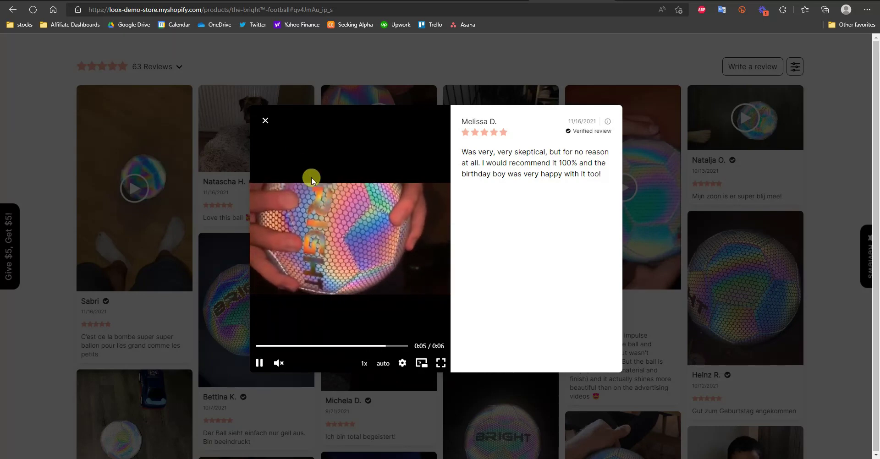
pyautogui.click(265, 122)
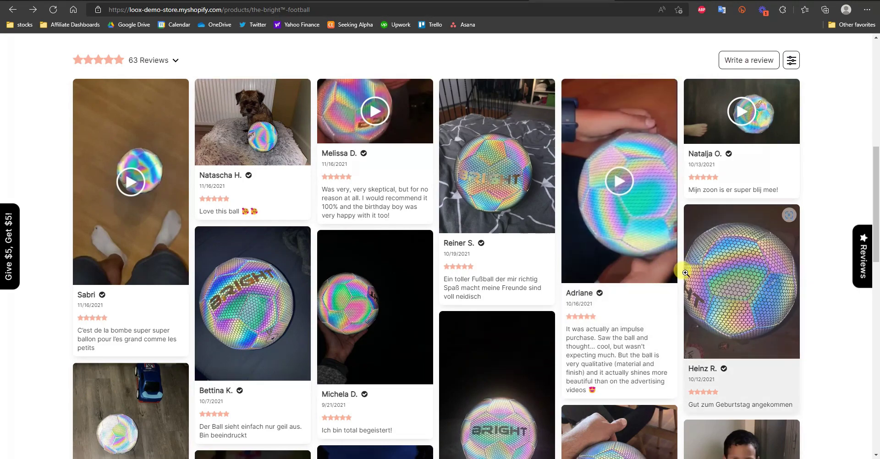
# Step: Load more reviews at the end of the football's review grid and browse through them
pyautogui.scroll(-3, 685, 265)
pyautogui.scroll(-10, 685, 265)
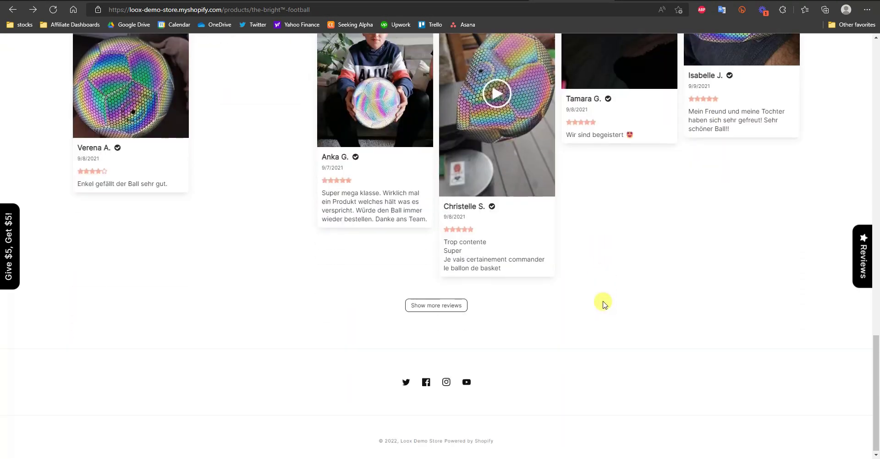
pyautogui.click(447, 305)
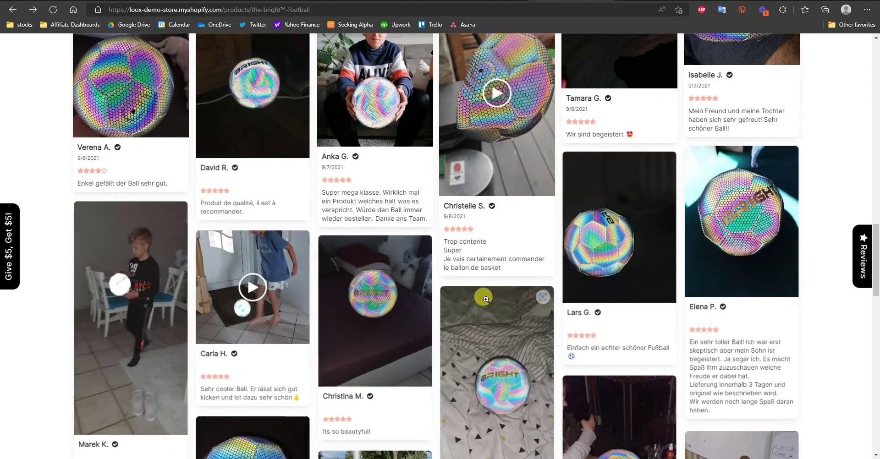
pyautogui.scroll(-7, 508, 284)
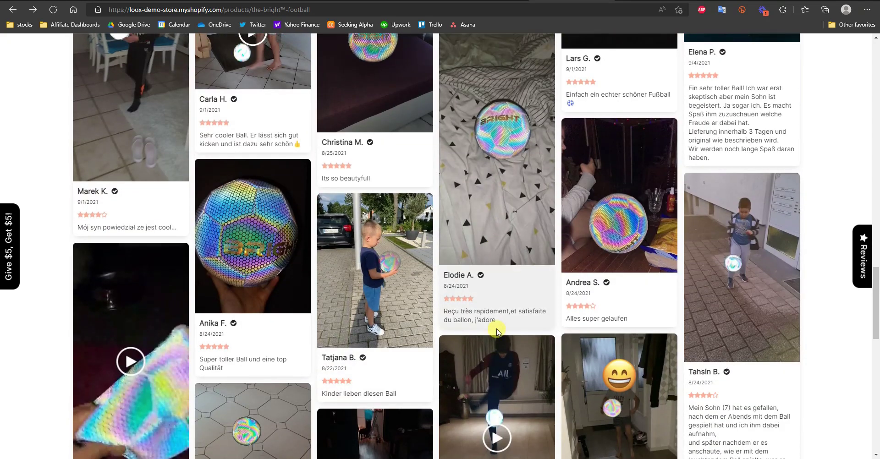
pyautogui.scroll(-3, 596, 282)
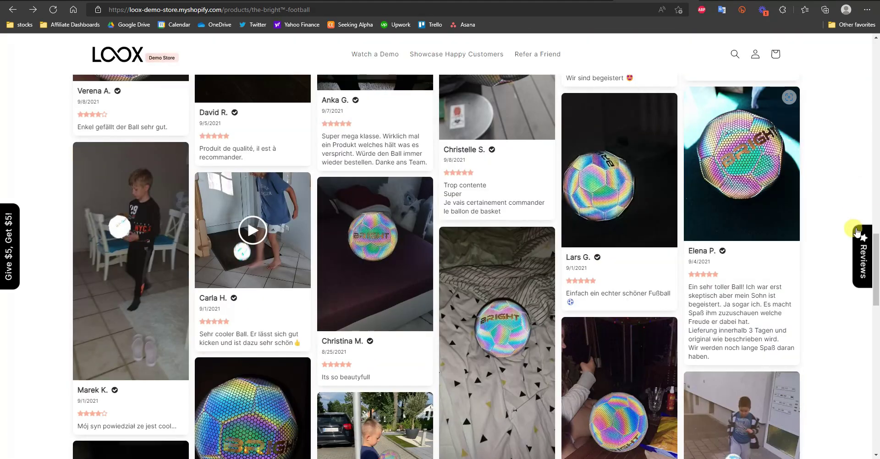
# Step: Open the football page's Reviews pop-up, look through its entries and close it
pyautogui.click(860, 255)
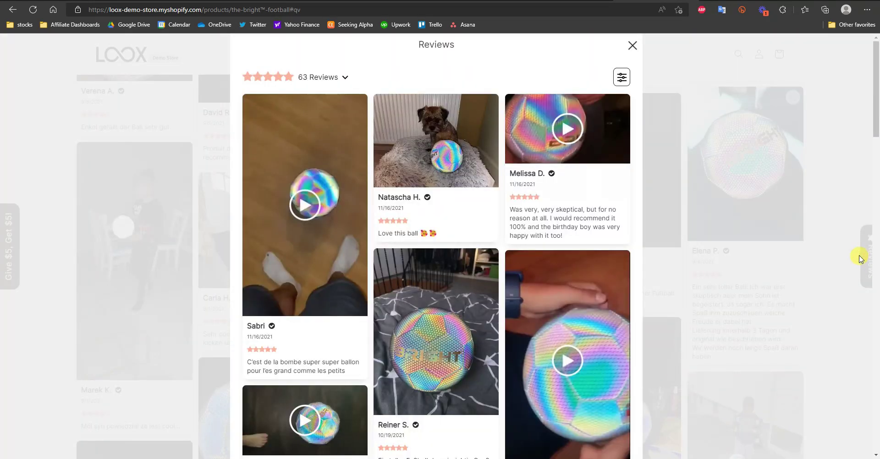
pyautogui.scroll(-2, 419, 215)
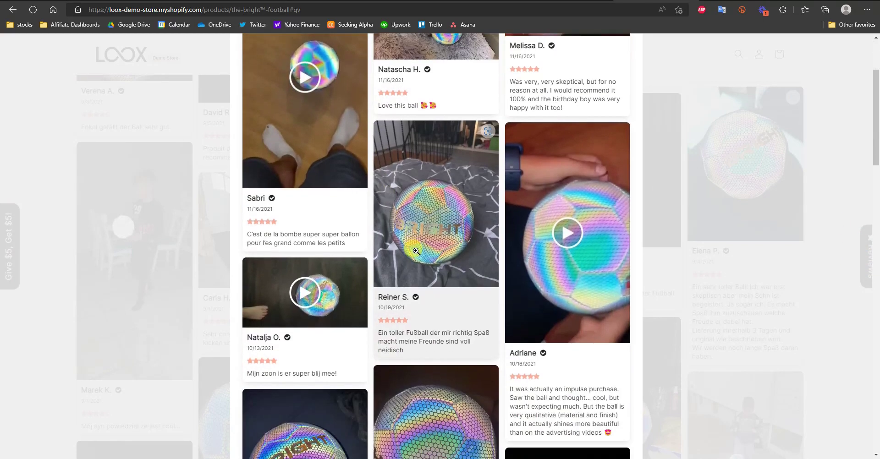
pyautogui.scroll(-2, 444, 255)
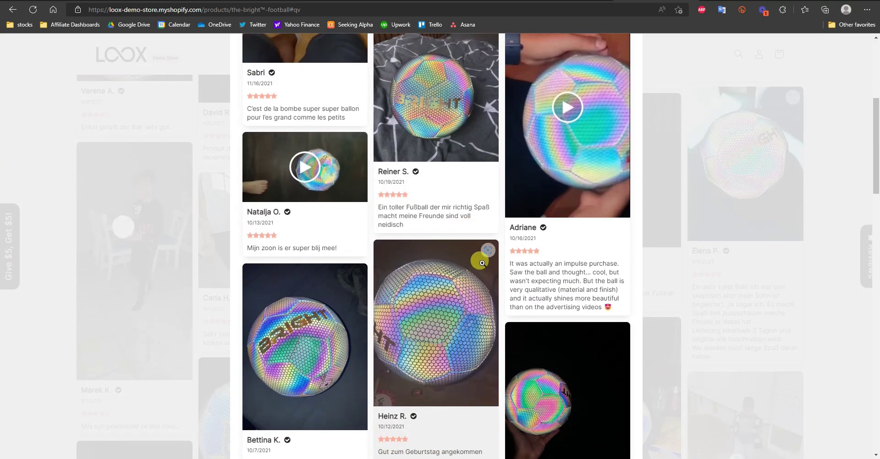
pyautogui.scroll(4, 605, 44)
pyautogui.click(630, 44)
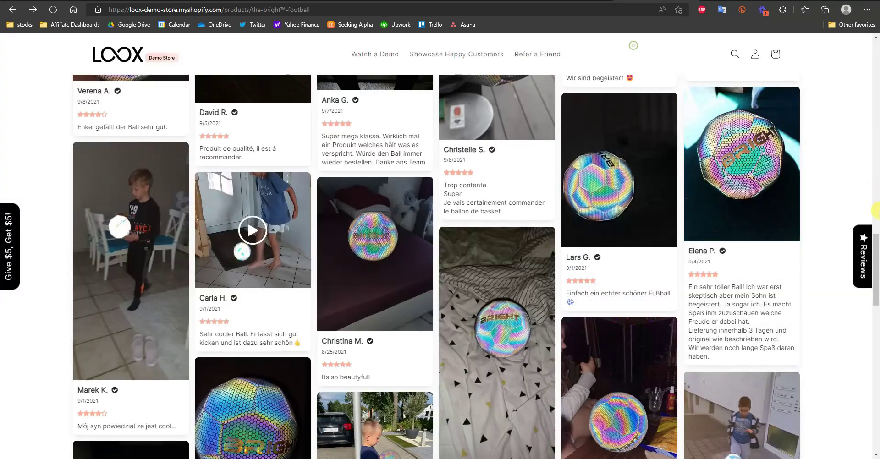
# Step: Go to the demo store's home page and look over its merchant logos and statistics
pyautogui.moveTo(876, 280); pyautogui.dragTo(874, 50)
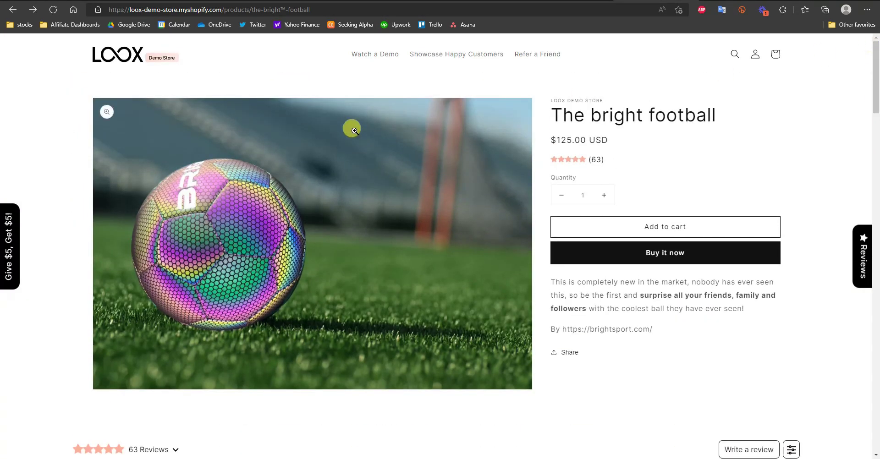
pyautogui.click(110, 55)
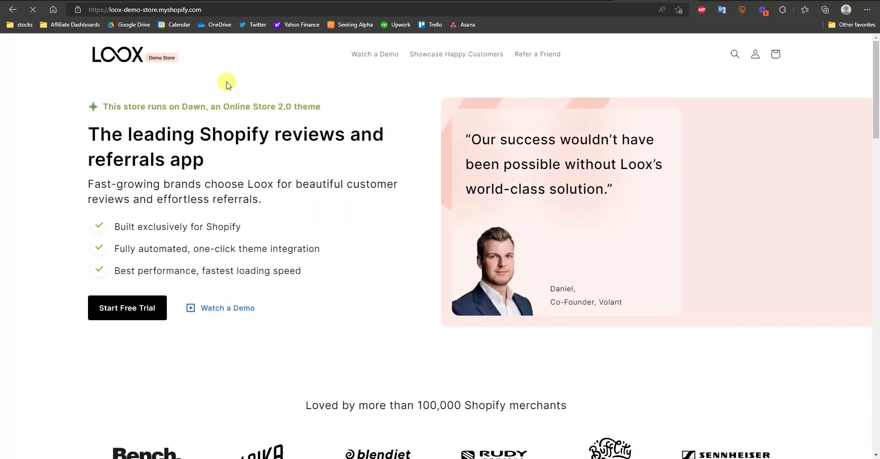
pyautogui.scroll(-8, 344, 214)
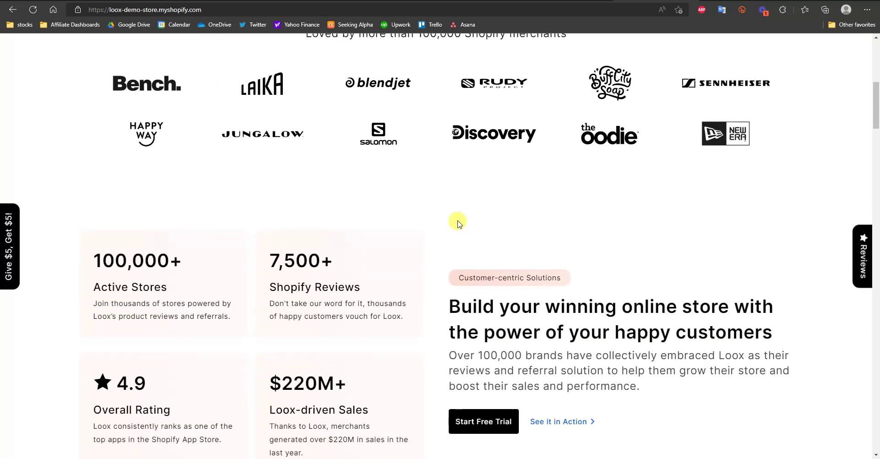
# Step: Open the Reviews pop-up on the home page, browse the store-wide reviews with their linked products, and close it
pyautogui.click(857, 252)
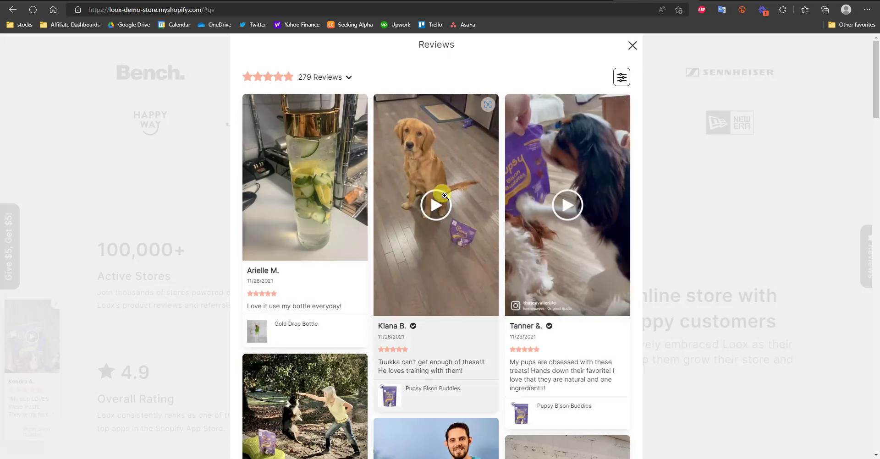
pyautogui.scroll(-5, 390, 206)
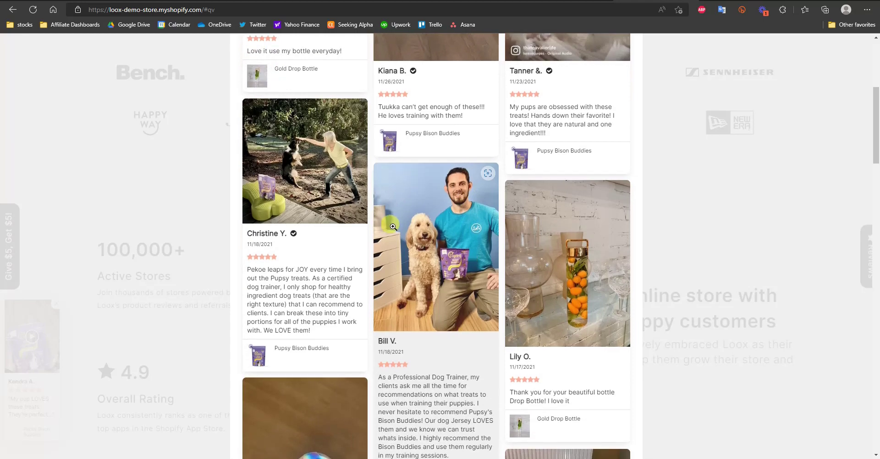
pyautogui.scroll(-4, 393, 227)
pyautogui.scroll(4, 586, 232)
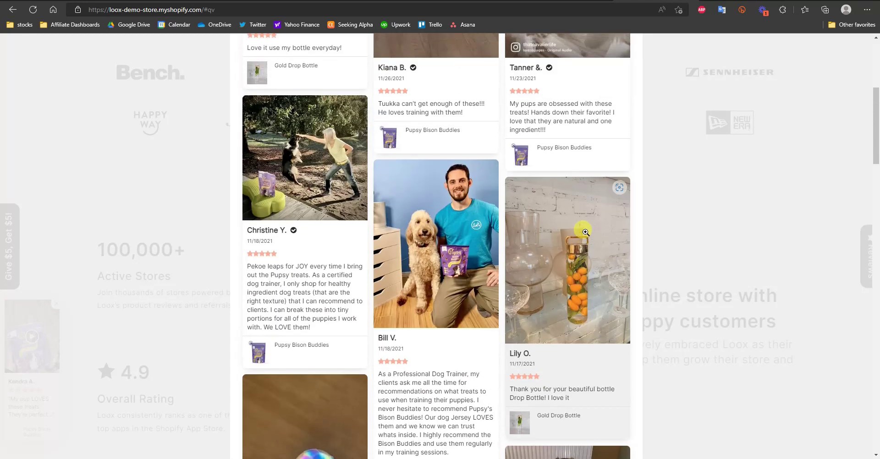
pyautogui.scroll(4, 586, 232)
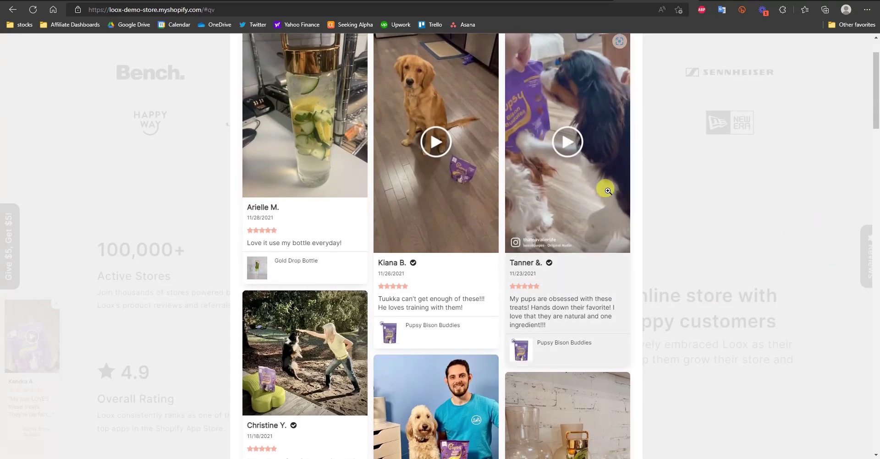
pyautogui.scroll(2, 596, 115)
pyautogui.click(630, 43)
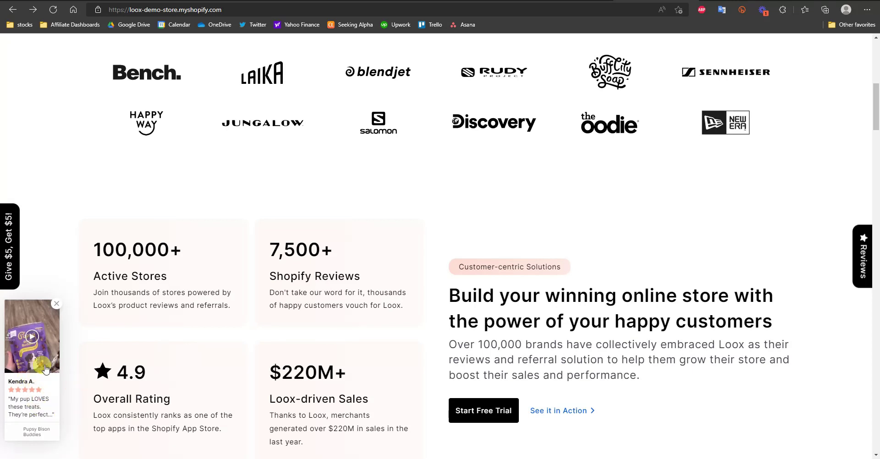
# Step: View the floating customer review card and the Give $5, Get $5 referral form, closing each one
pyautogui.click(42, 397)
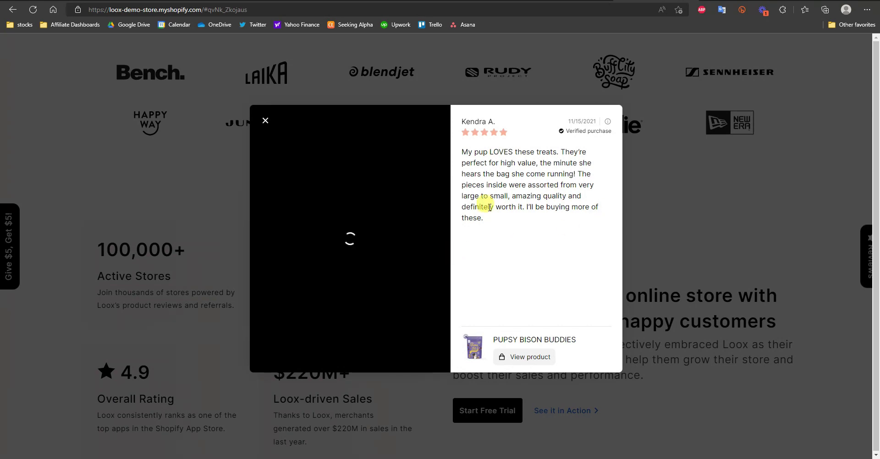
pyautogui.click(666, 204)
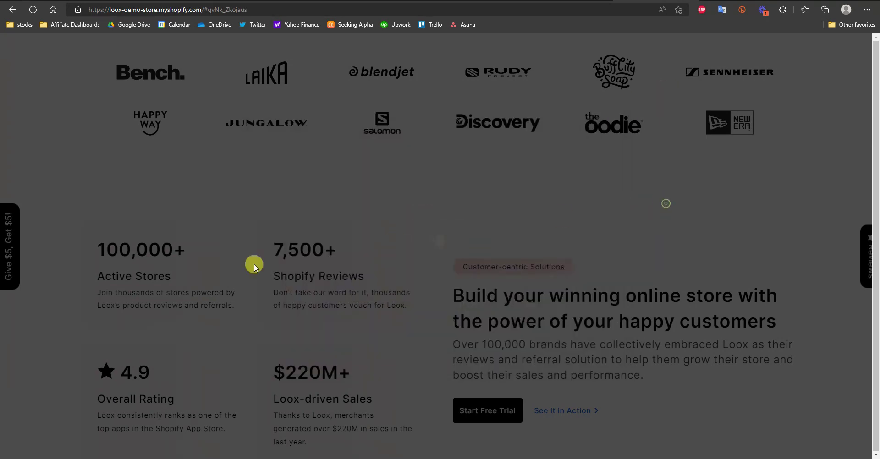
pyautogui.click(14, 255)
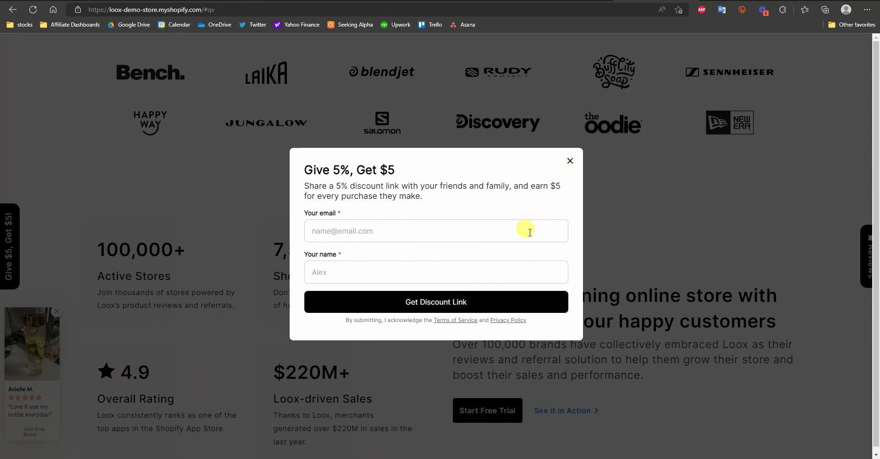
pyautogui.click(569, 162)
# Step: Examine the home page's feature sections on theme compatibility, widget customization and automated review requests
pyautogui.scroll(-1, 664, 348)
pyautogui.scroll(1, 656, 321)
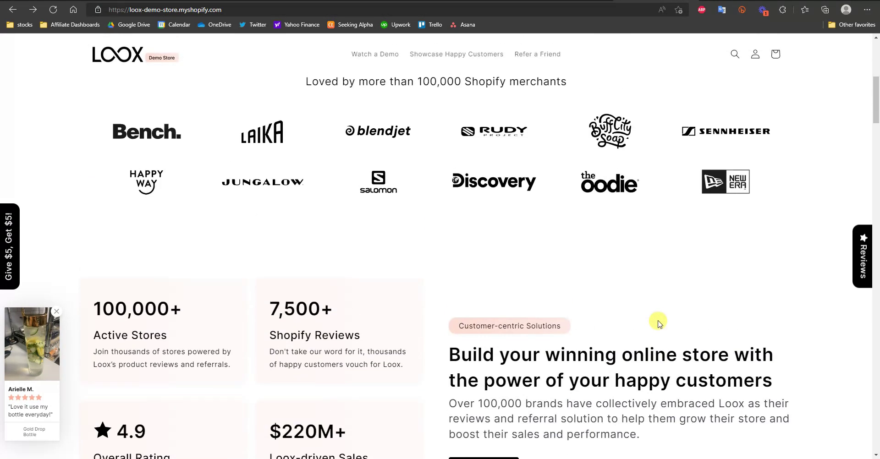
pyautogui.scroll(-5, 623, 323)
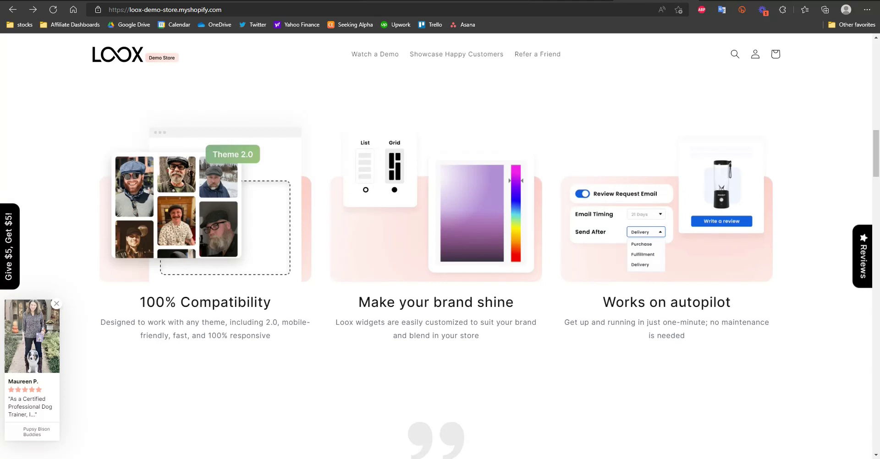
# Step: Close the demo store and app listing pages and start the Loox setup in the Shopify admin
pyautogui.hotkey('ctrl', 'w')
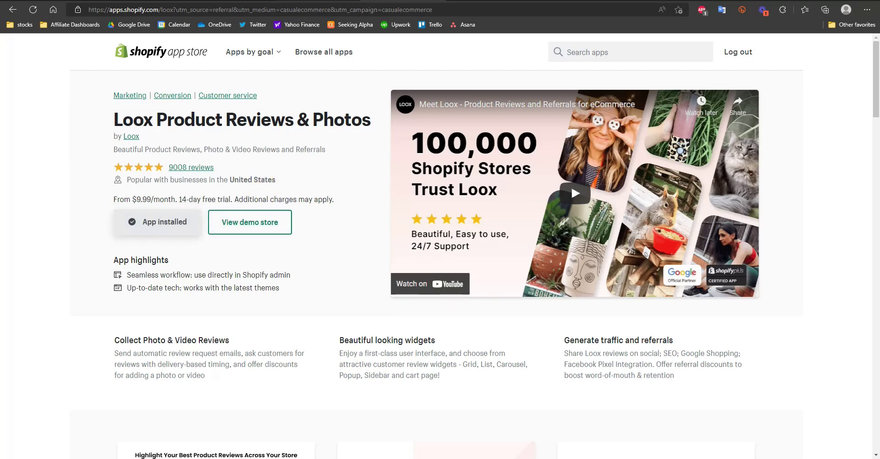
pyautogui.hotkey('ctrl', 'w')
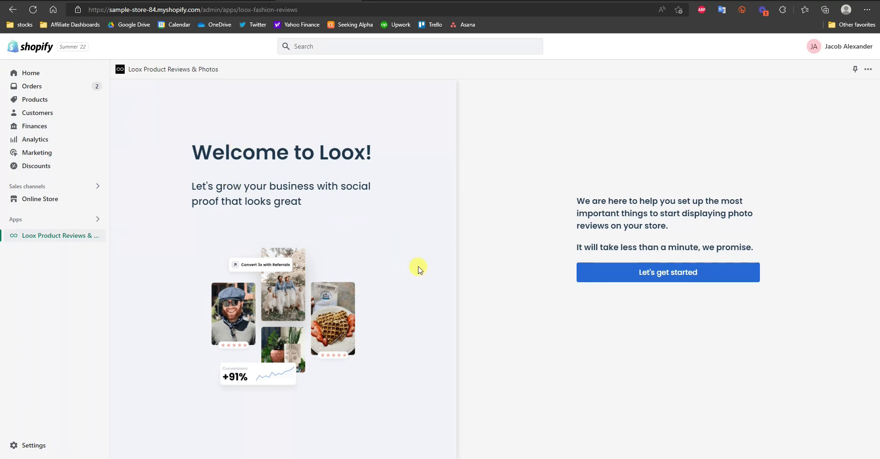
pyautogui.click(652, 273)
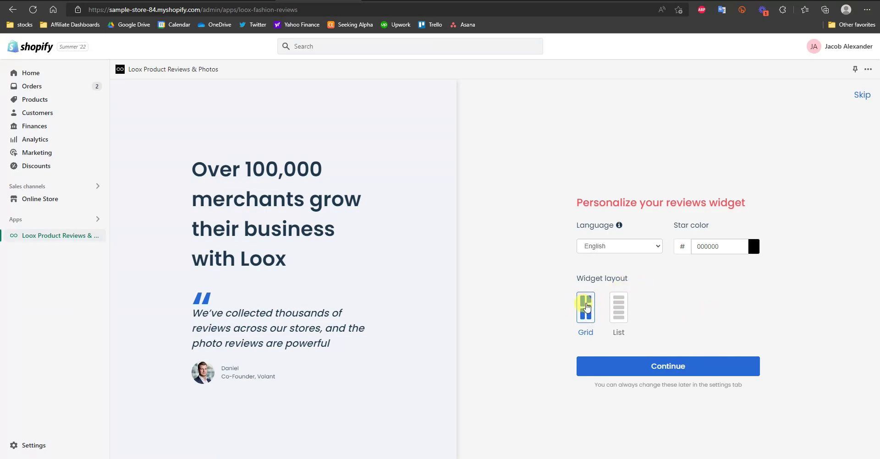
# Step: Personalize the reviews widget with the Grid layout and the yellow star color fadd00, and continue the setup
pyautogui.click(624, 318)
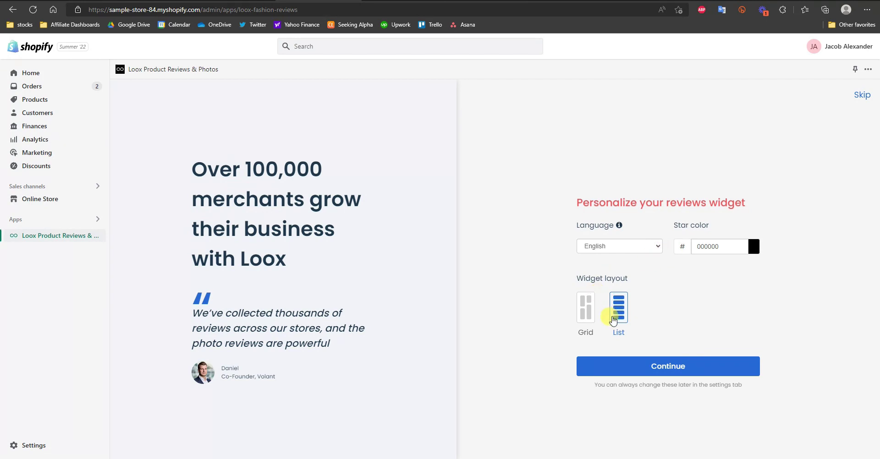
pyautogui.click(588, 315)
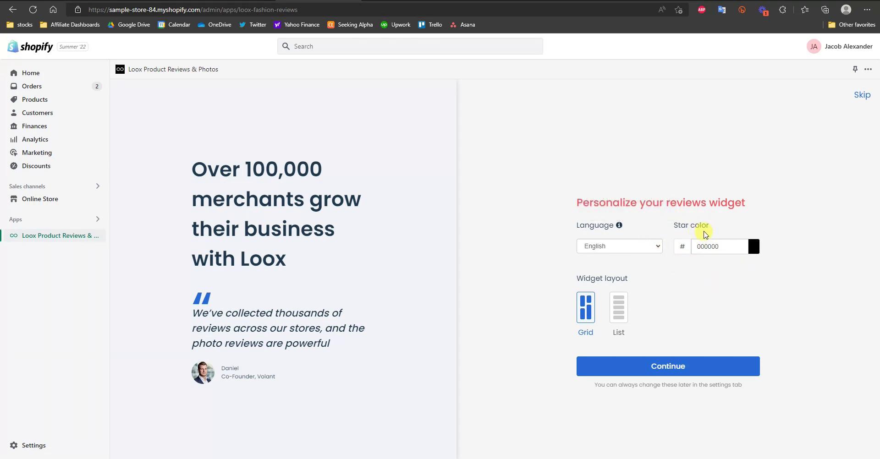
pyautogui.click(752, 241)
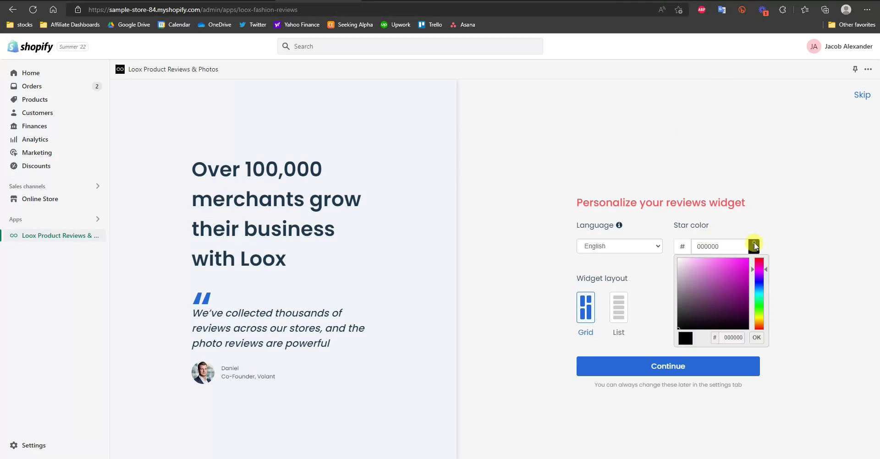
pyautogui.click(761, 318)
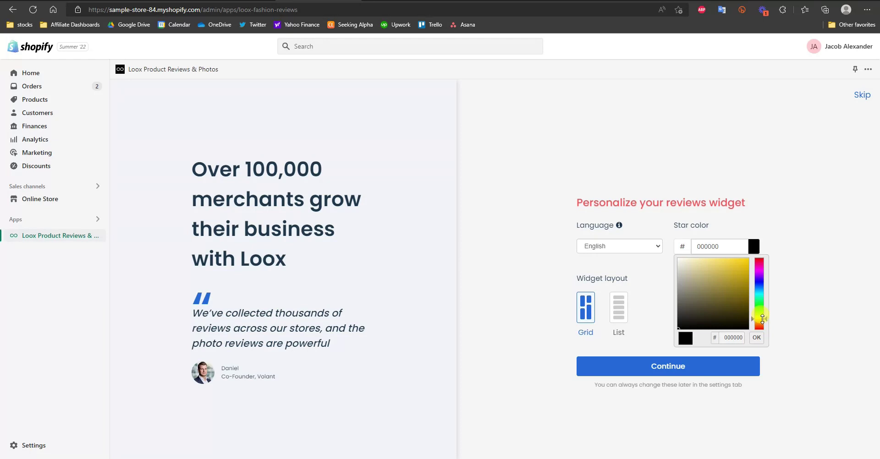
pyautogui.moveTo(732, 275); pyautogui.dragTo(750, 261)
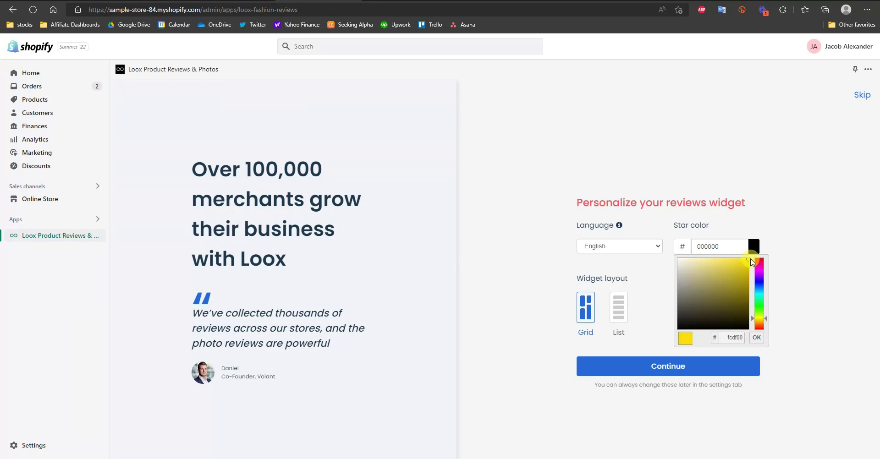
pyautogui.click(756, 339)
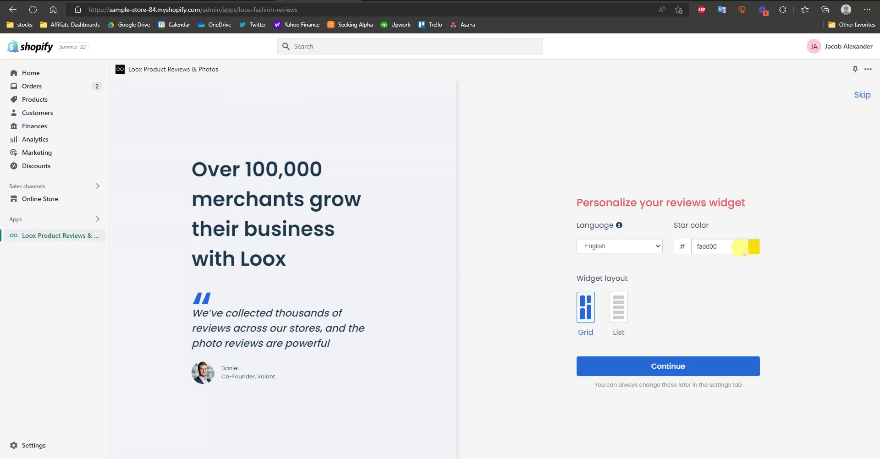
pyautogui.click(675, 365)
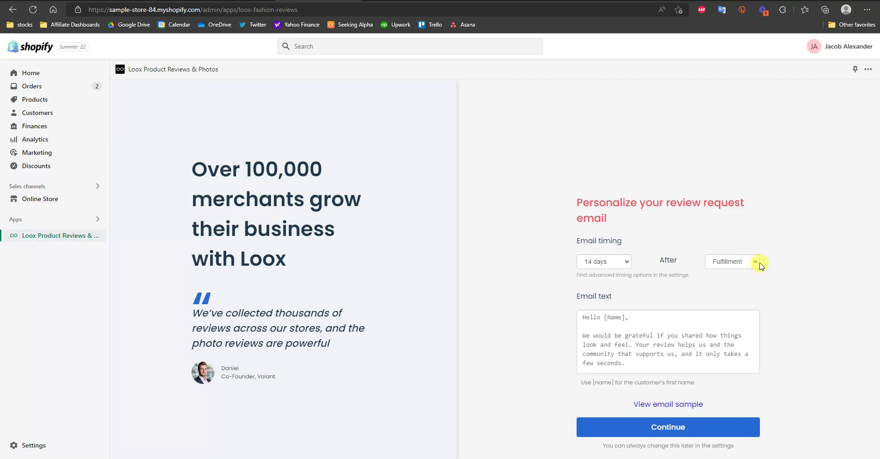
# Step: Look through the delay and trigger options for the review request email, keeping 14 days after Fulfillment
pyautogui.click(618, 263)
pyautogui.click(602, 340)
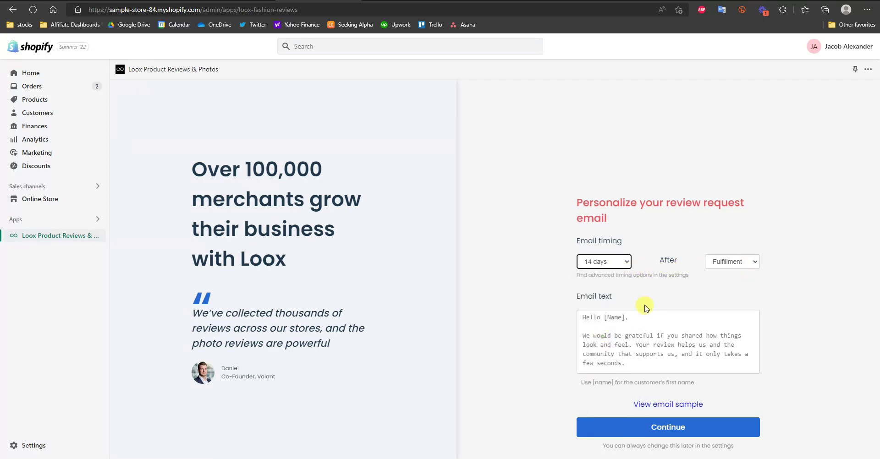
pyautogui.click(739, 266)
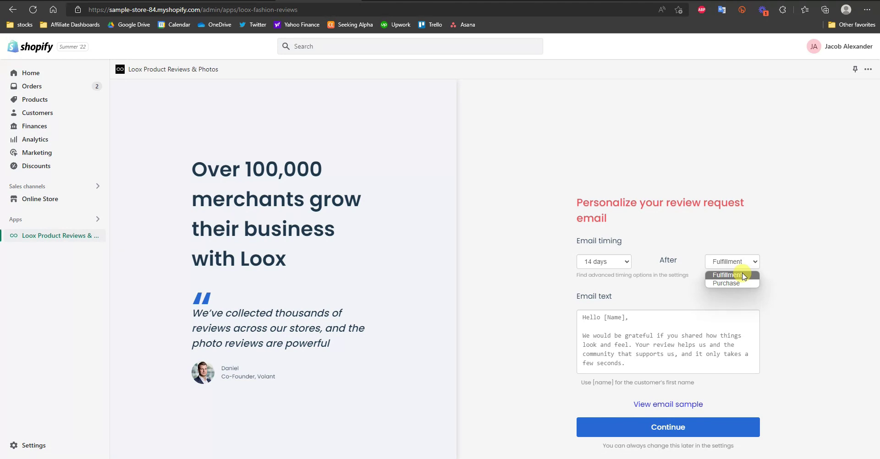
pyautogui.click(743, 275)
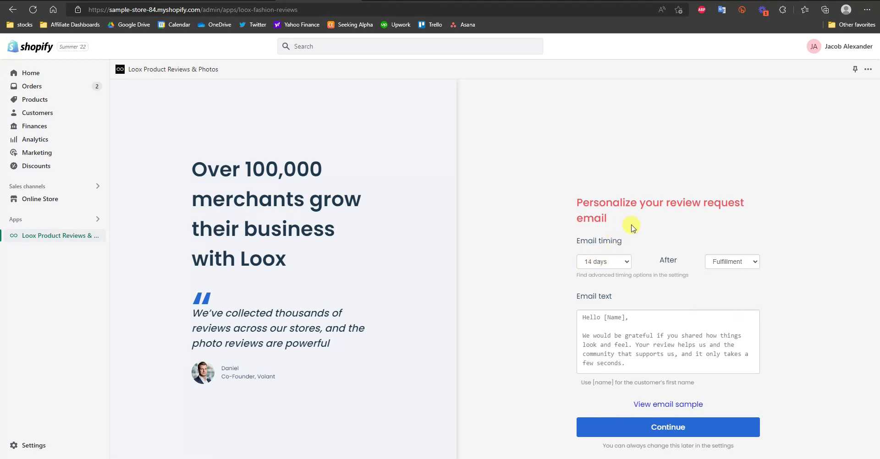
pyautogui.click(622, 260)
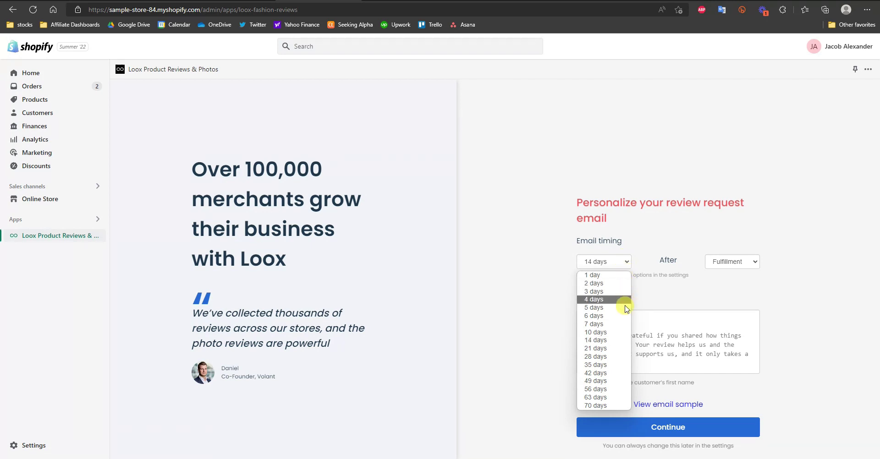
pyautogui.click(687, 297)
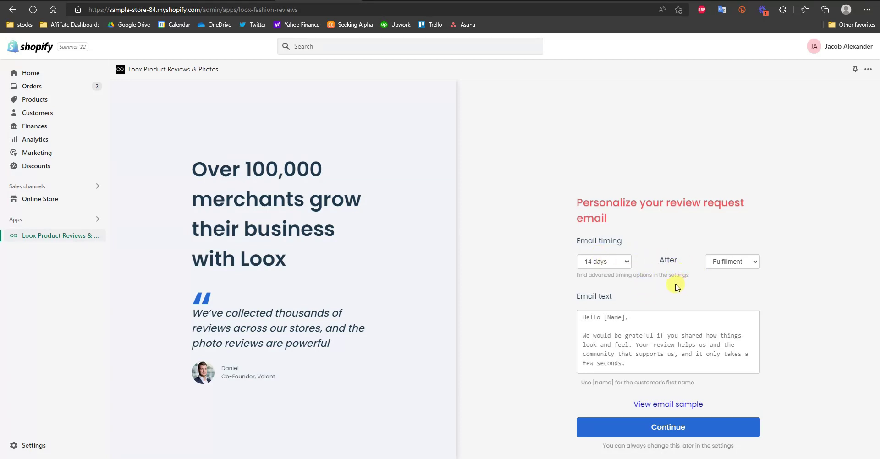
# Step: Try delays of 7, 10 and 14 days for the review request email
pyautogui.click(624, 271)
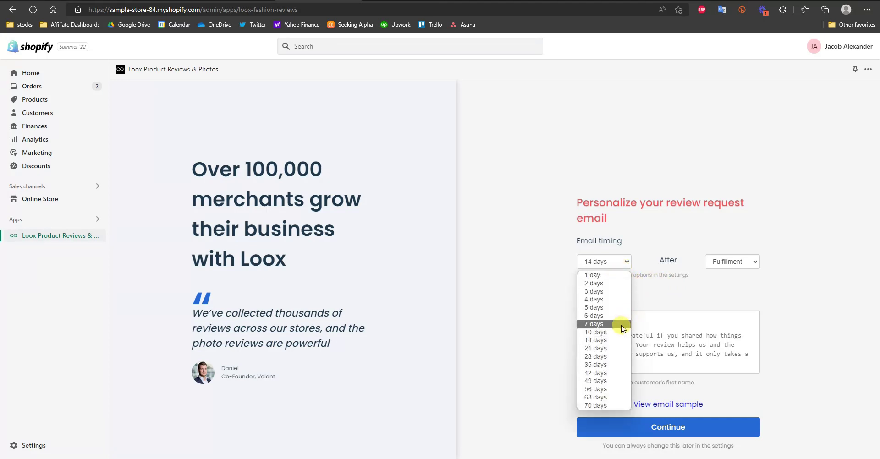
pyautogui.click(622, 328)
pyautogui.click(624, 267)
pyautogui.click(610, 333)
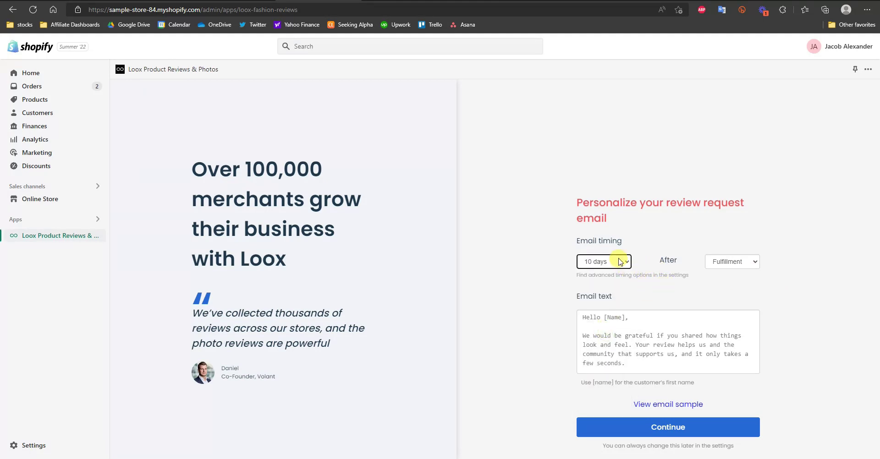
pyautogui.click(620, 262)
pyautogui.click(613, 337)
# Step: Set the review request email to go out 7 days after fulfillment
pyautogui.click(624, 265)
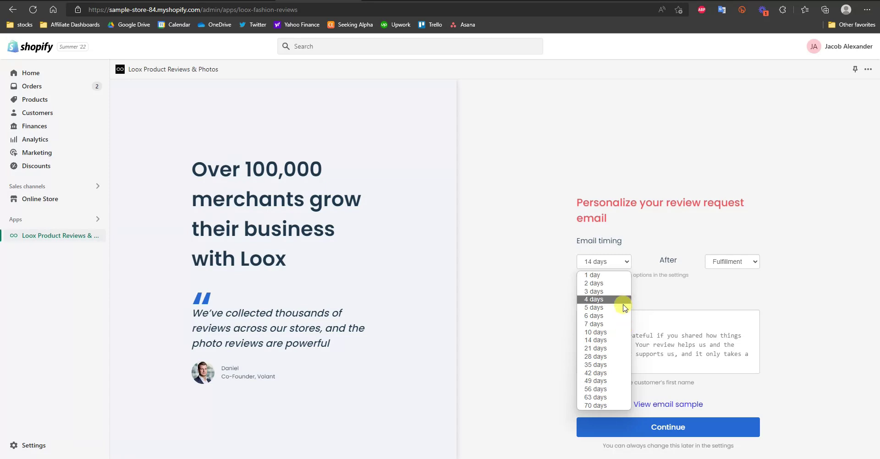
pyautogui.click(619, 325)
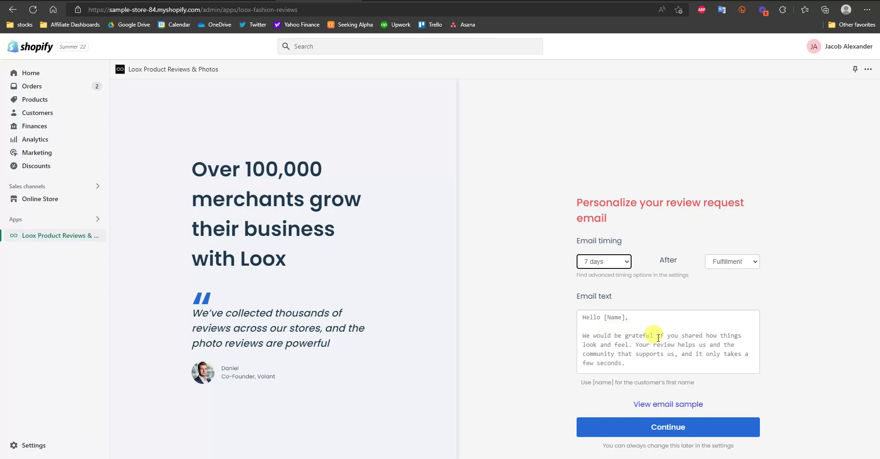
pyautogui.click(649, 362)
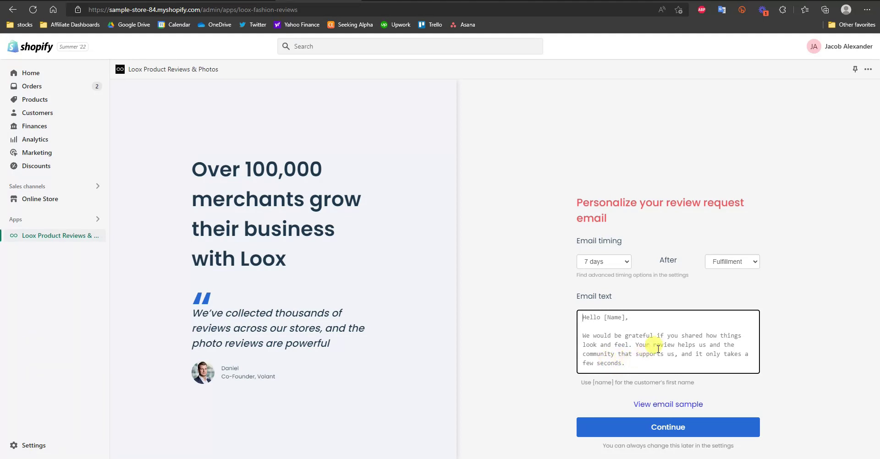
# Step: Open the sample review request email, examine its message, product image and review link, and close it
pyautogui.click(700, 405)
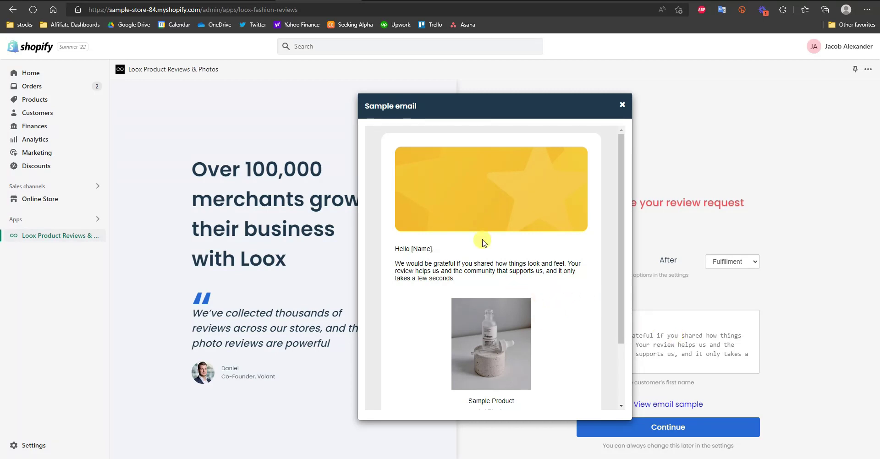
pyautogui.scroll(-2, 458, 252)
pyautogui.scroll(1, 412, 220)
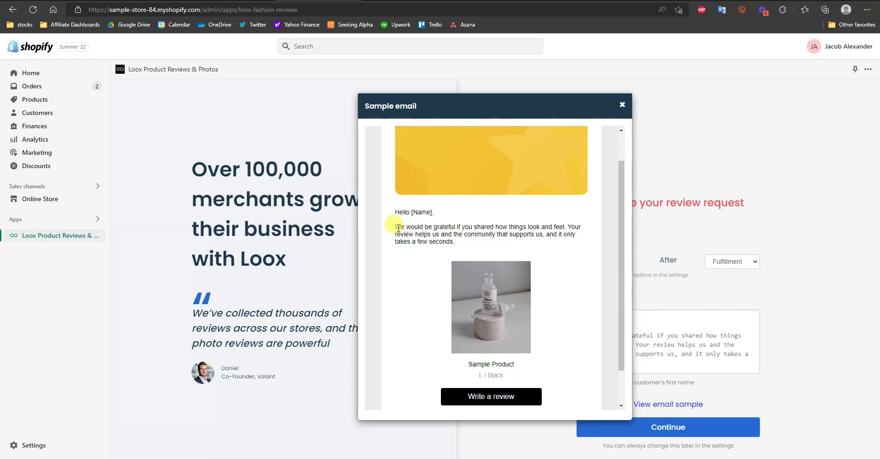
pyautogui.moveTo(400, 228); pyautogui.dragTo(507, 244)
pyautogui.click(507, 246)
pyautogui.scroll(-2, 527, 250)
pyautogui.scroll(2, 491, 258)
pyautogui.scroll(-1, 484, 382)
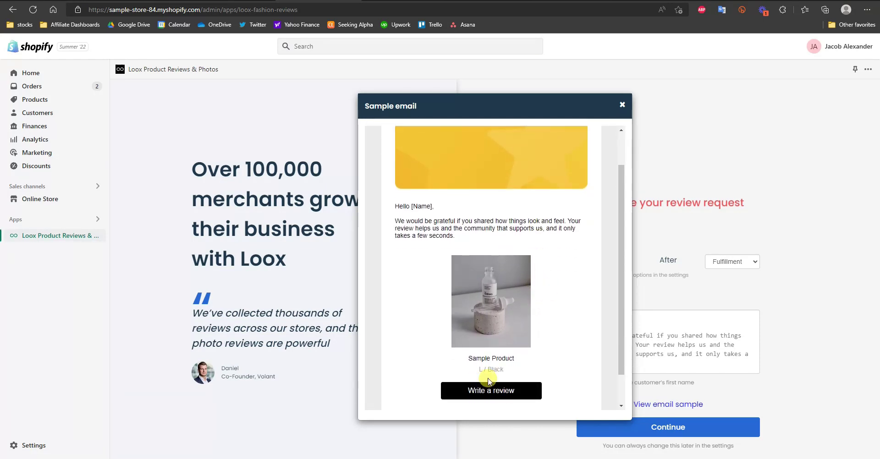
pyautogui.scroll(1, 609, 169)
pyautogui.click(621, 105)
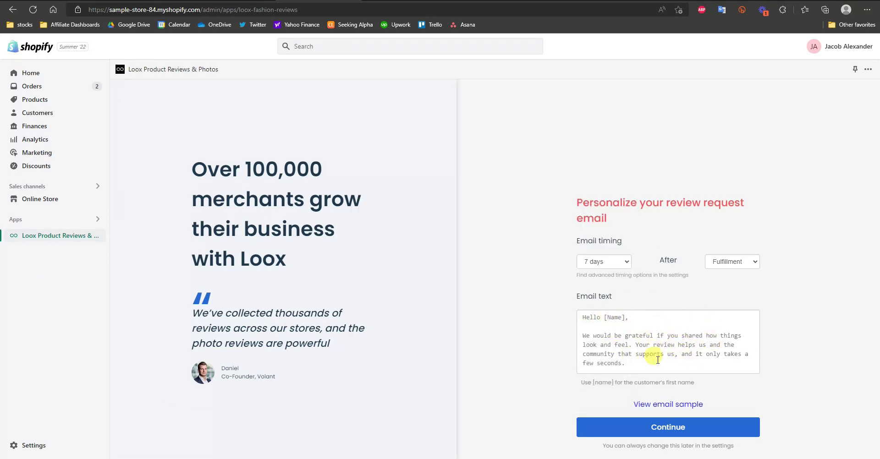
# Step: Choose a 15% discount for photo and video reviews, and accept both the Post-purchase and On-site sidebar referral widgets
pyautogui.click(717, 425)
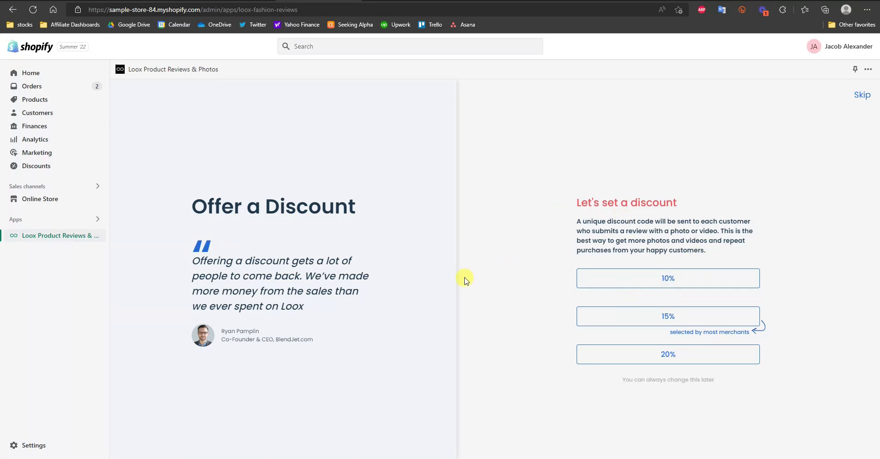
pyautogui.click(701, 320)
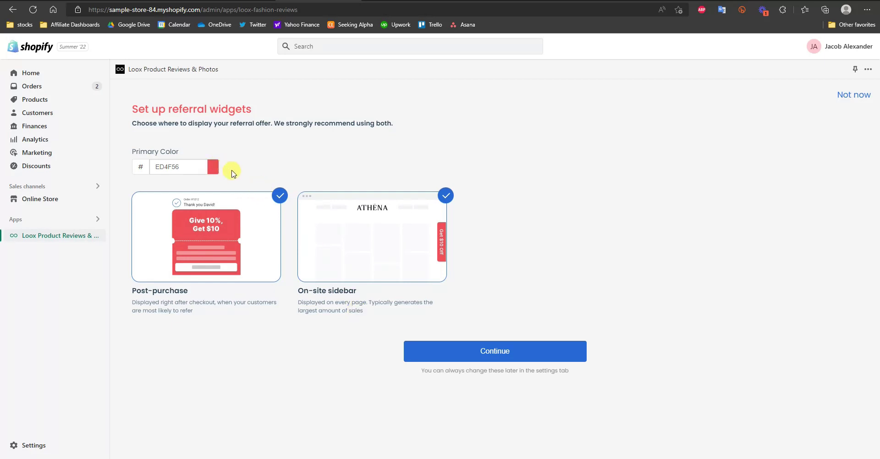
pyautogui.click(529, 358)
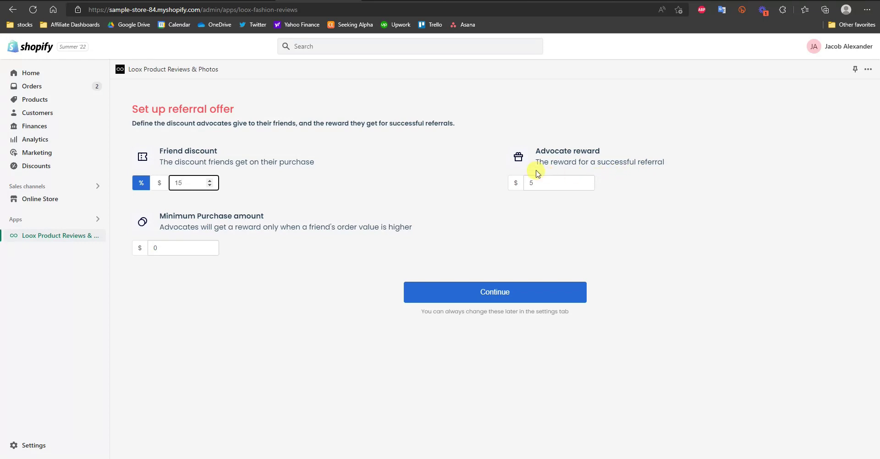
# Step: Set the referral offer's minimum purchase amount to $1, submit the offer and finish the Loox setup
pyautogui.click(515, 183)
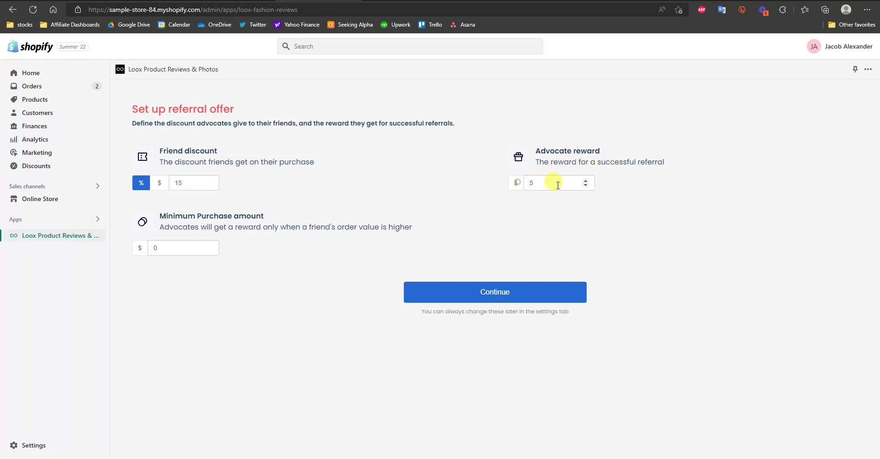
pyautogui.click(209, 247)
pyautogui.click(298, 264)
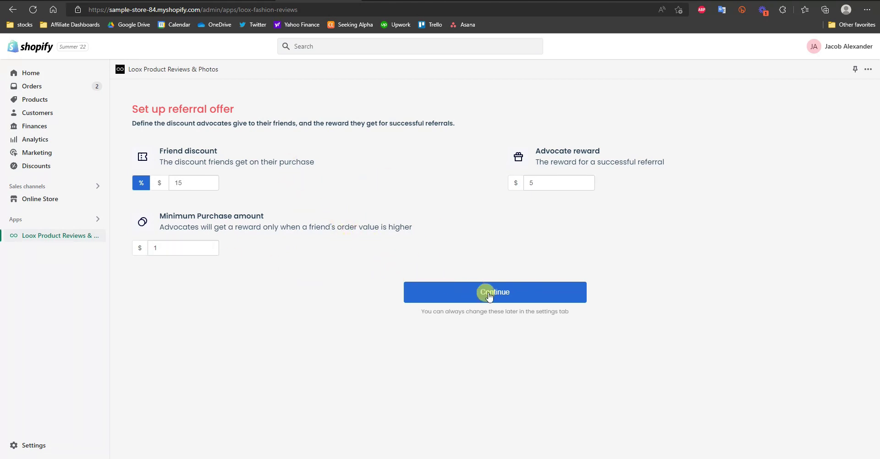
pyautogui.click(534, 300)
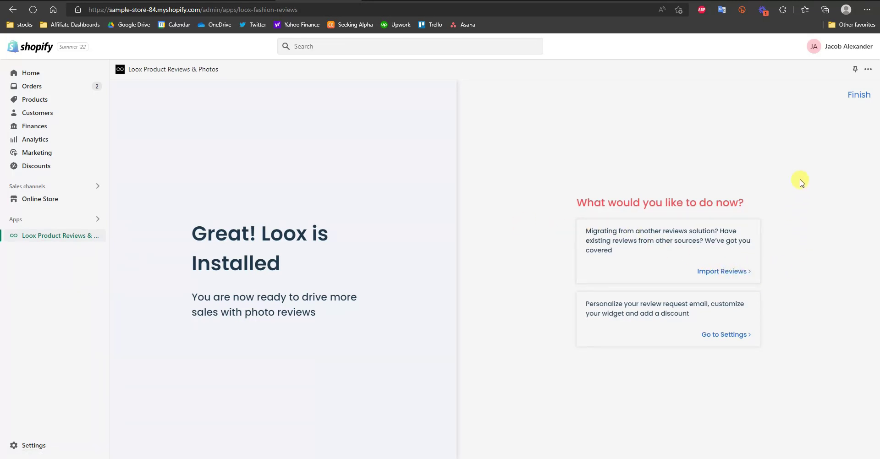
pyautogui.click(859, 95)
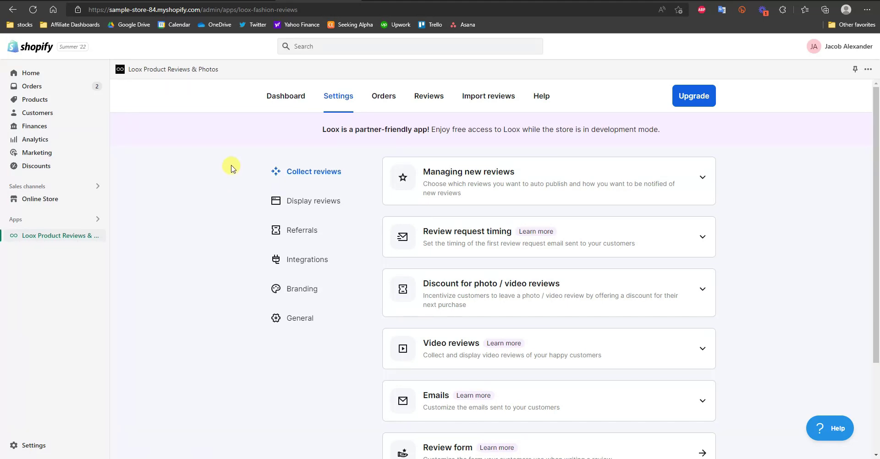
# Step: Open the Loox dashboard and examine its review, revenue and referral statistics, plan details and Get More Reviews checklist
pyautogui.click(293, 105)
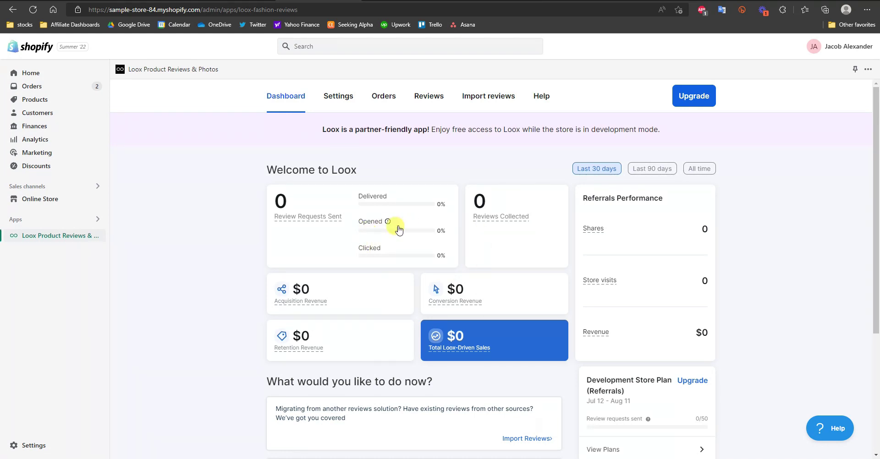
pyautogui.scroll(-3, 358, 213)
pyautogui.scroll(1, 367, 204)
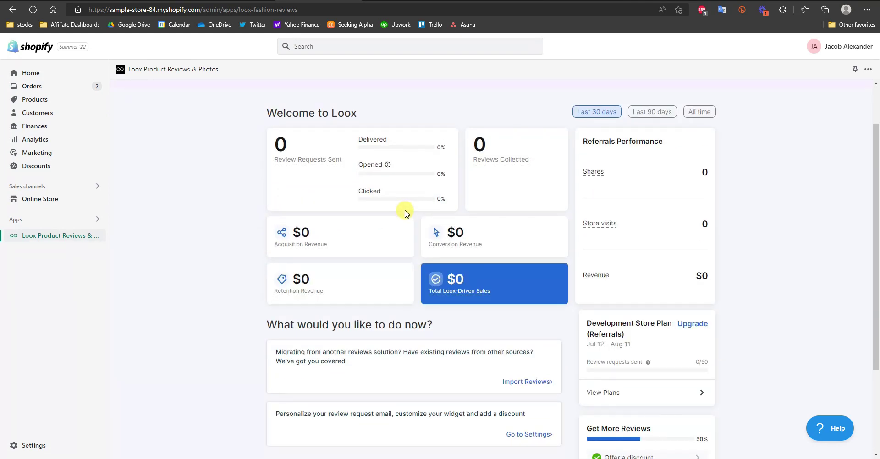
pyautogui.scroll(-1, 405, 214)
pyautogui.scroll(1, 654, 280)
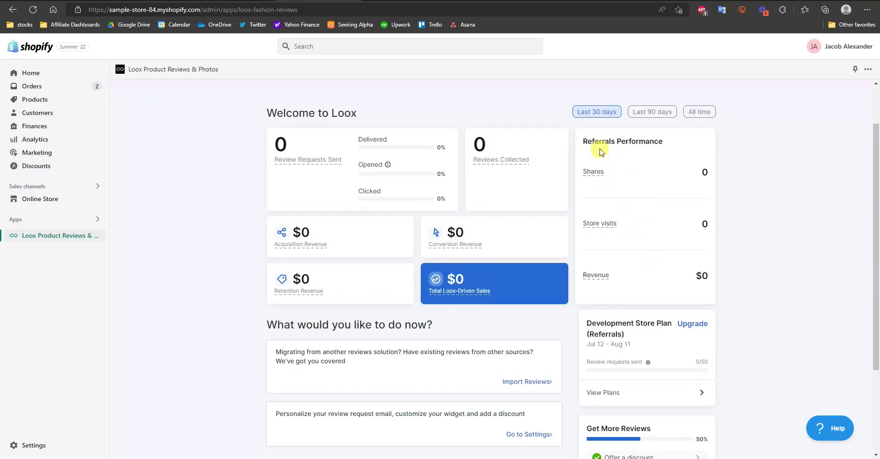
pyautogui.scroll(-2, 541, 249)
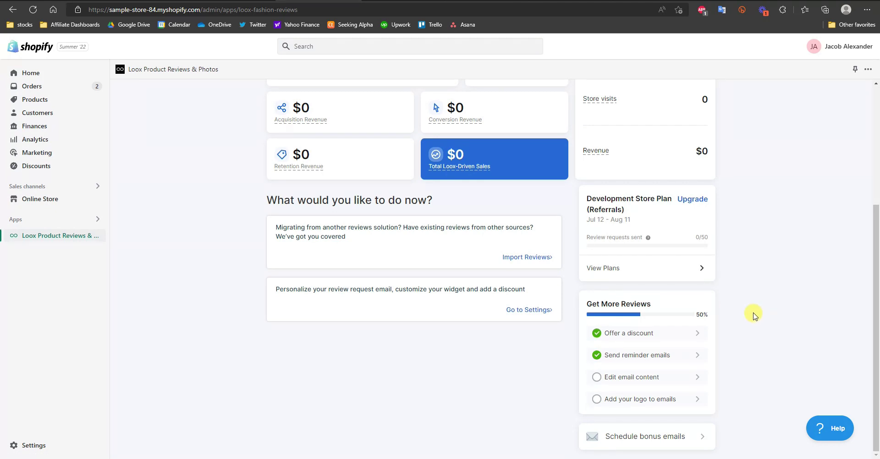
pyautogui.scroll(2, 567, 231)
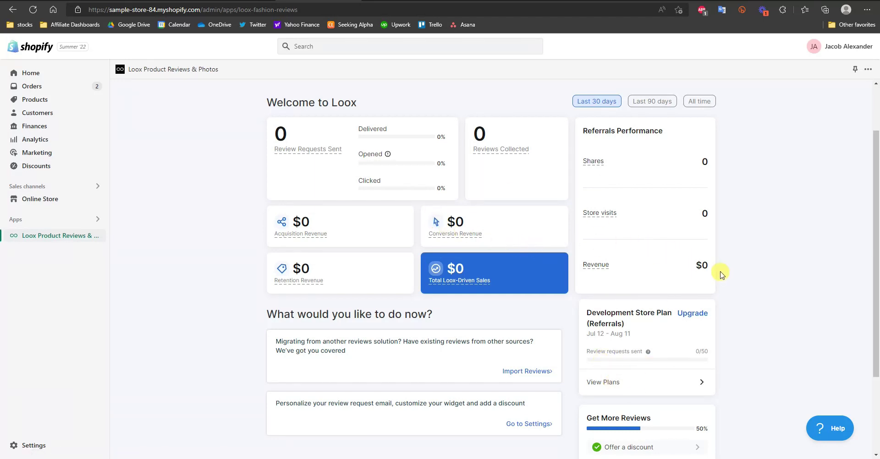
pyautogui.scroll(-2, 719, 274)
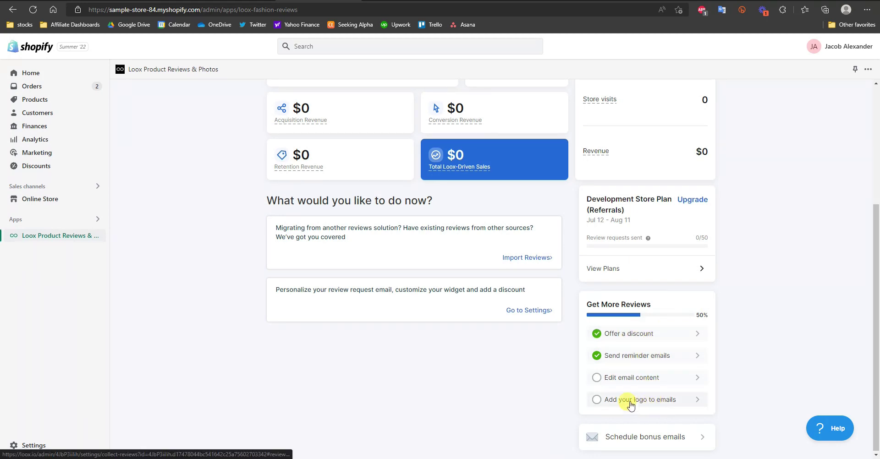
# Step: Open the email content item of the Get More Reviews checklist and examine the Collect reviews settings, including review request timing
pyautogui.click(687, 381)
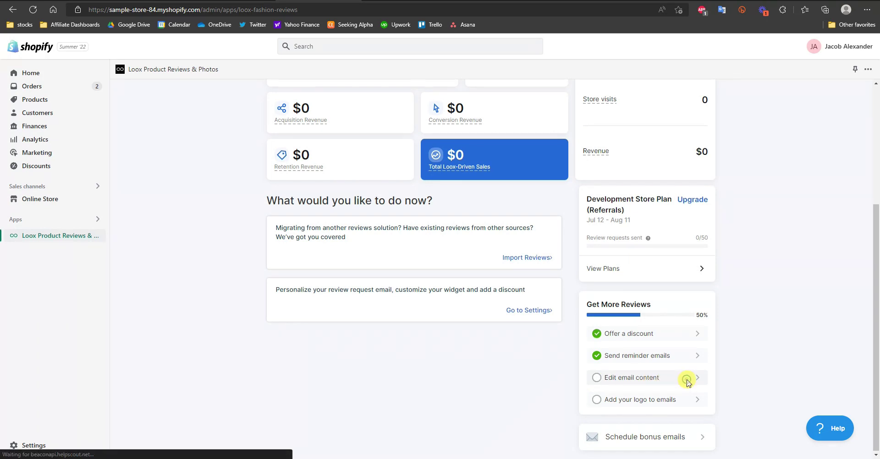
pyautogui.scroll(2, 768, 335)
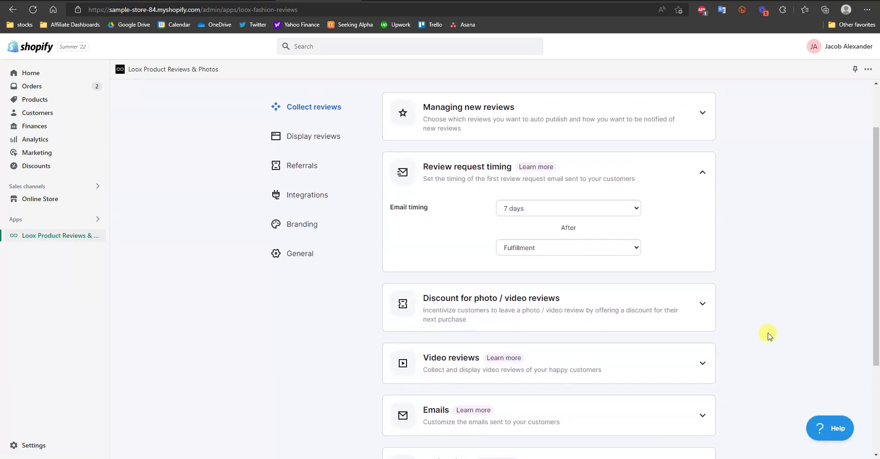
pyautogui.scroll(2, 768, 335)
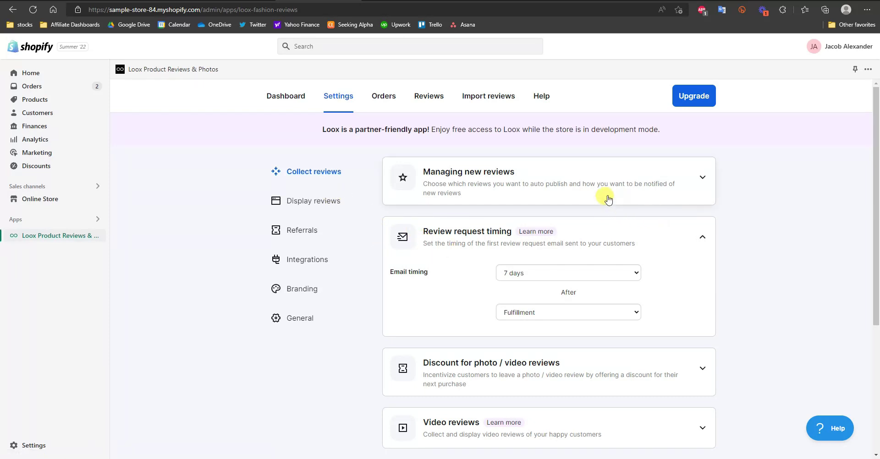
pyautogui.scroll(-4, 619, 262)
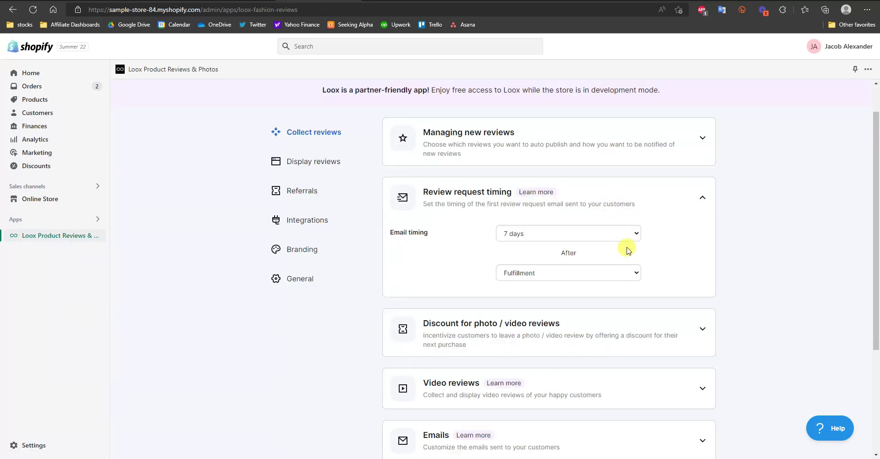
pyautogui.scroll(-2, 633, 243)
pyautogui.scroll(4, 617, 288)
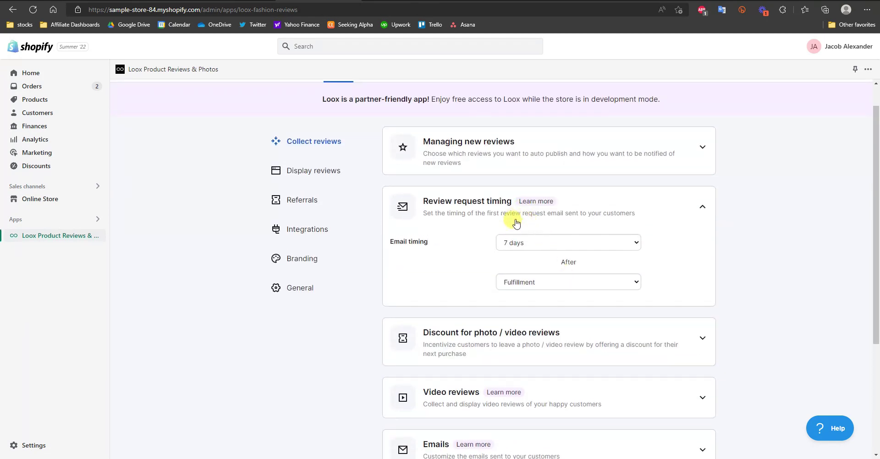
pyautogui.scroll(-2, 520, 222)
pyautogui.scroll(-2, 504, 198)
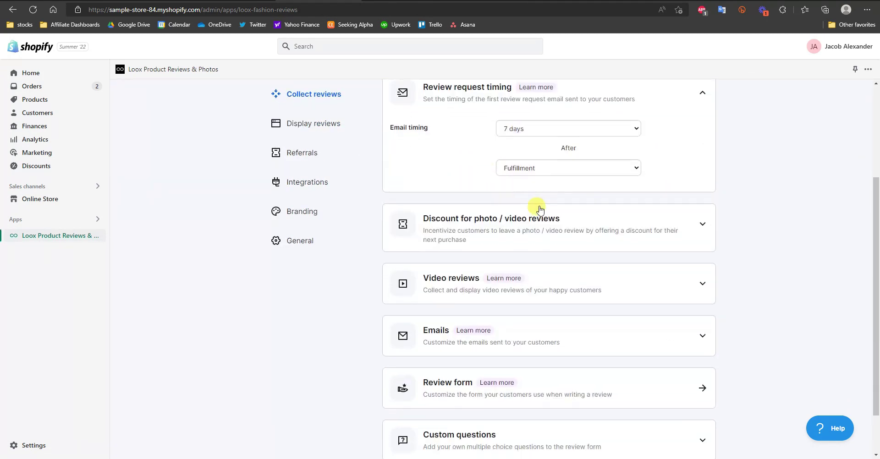
# Step: Expand the Discount for photo / video reviews and Custom questions sections and examine their options
pyautogui.click(661, 229)
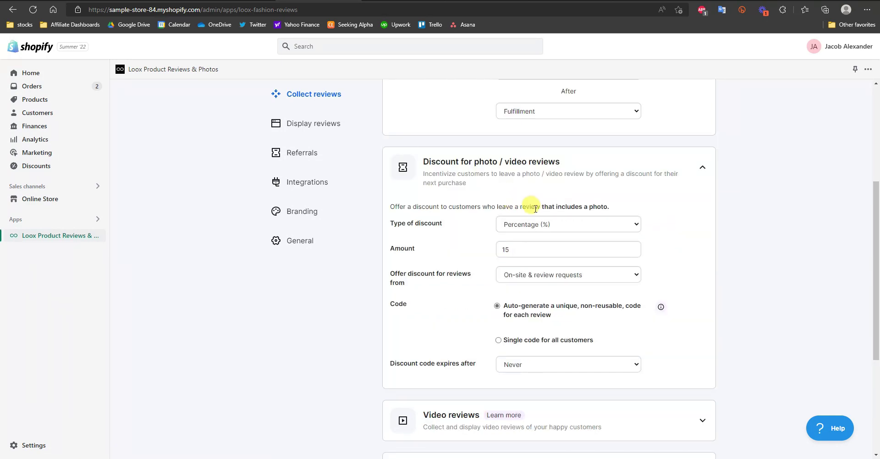
pyautogui.scroll(3, 605, 249)
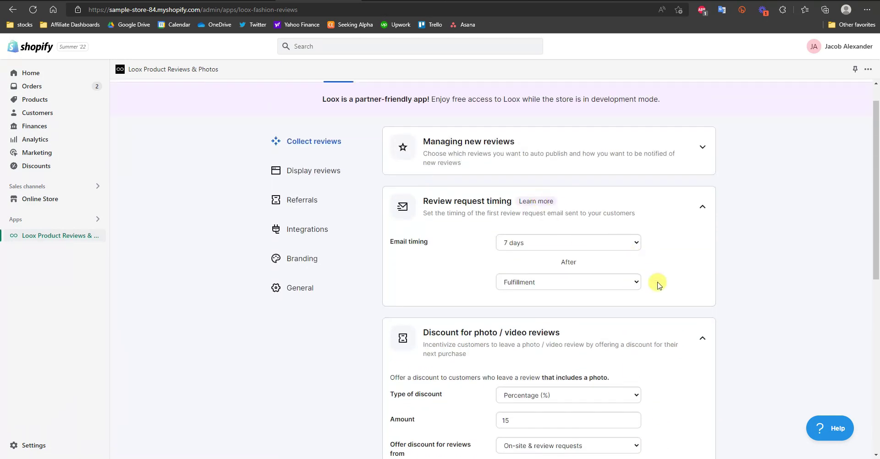
pyautogui.scroll(-7, 613, 320)
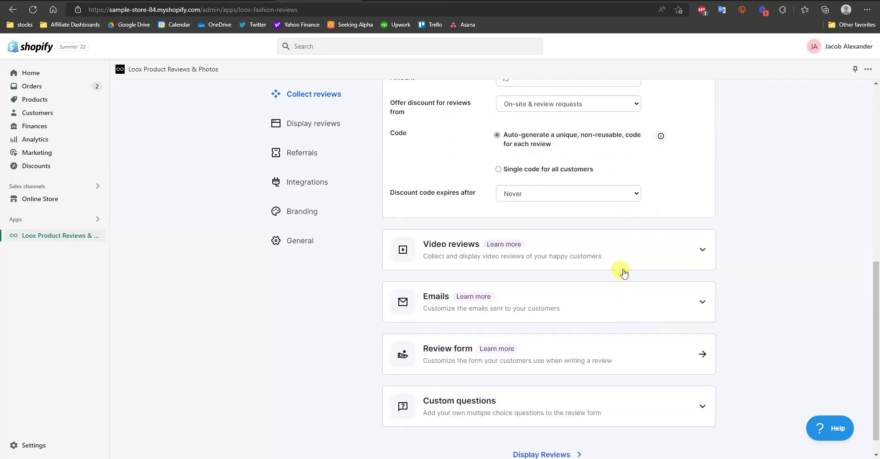
pyautogui.click(596, 406)
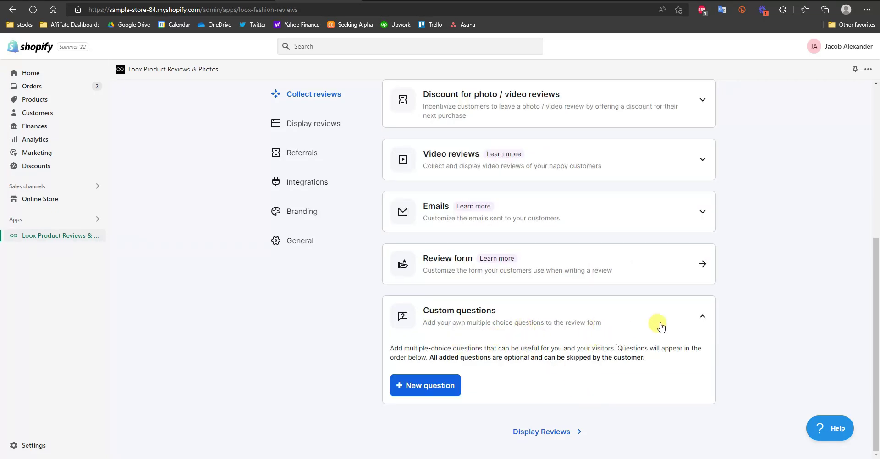
pyautogui.scroll(7, 355, 336)
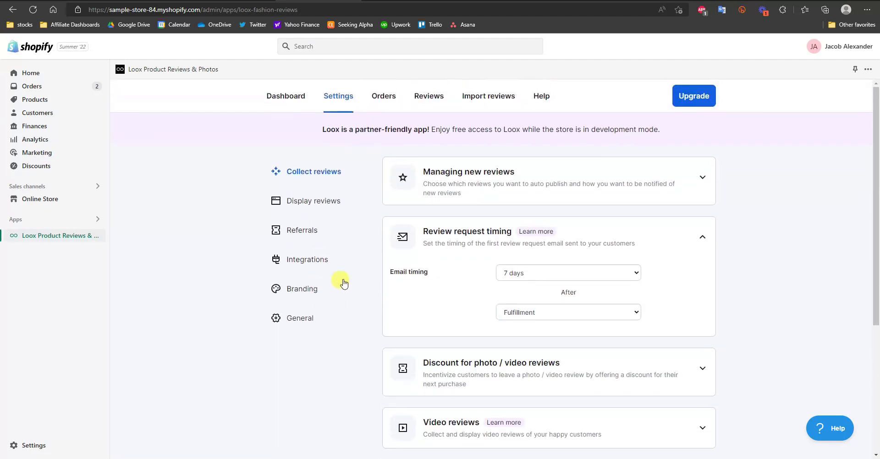
# Step: Open the Reviews widget settings under Display reviews and examine the layout and color options
pyautogui.click(321, 201)
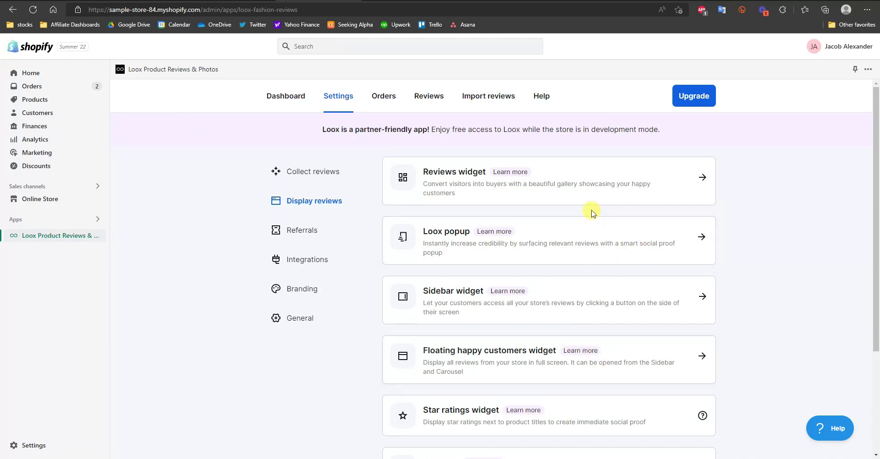
pyautogui.click(695, 178)
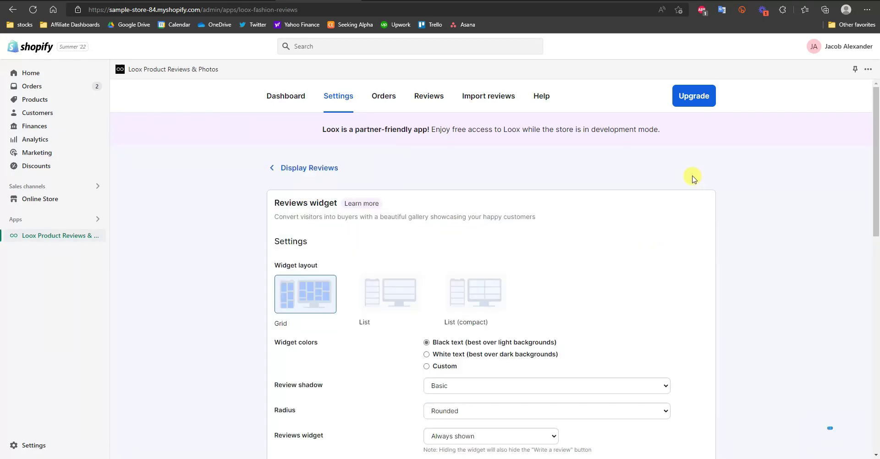
pyautogui.scroll(-1, 404, 275)
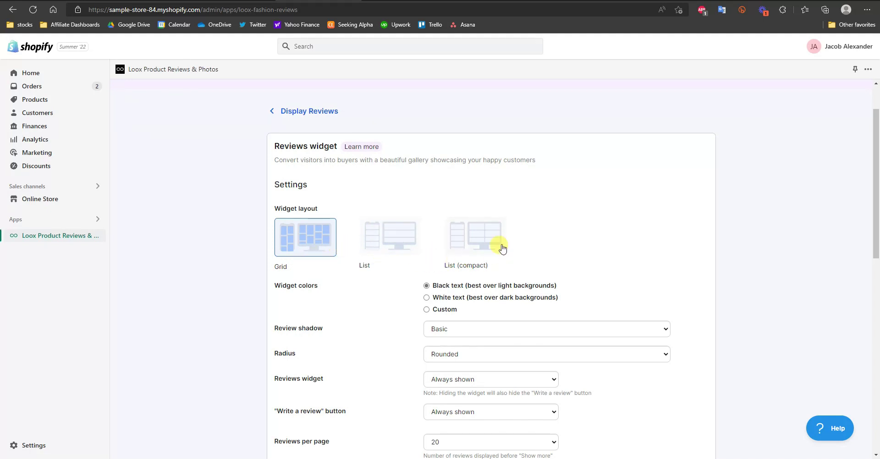
pyautogui.scroll(-1, 449, 252)
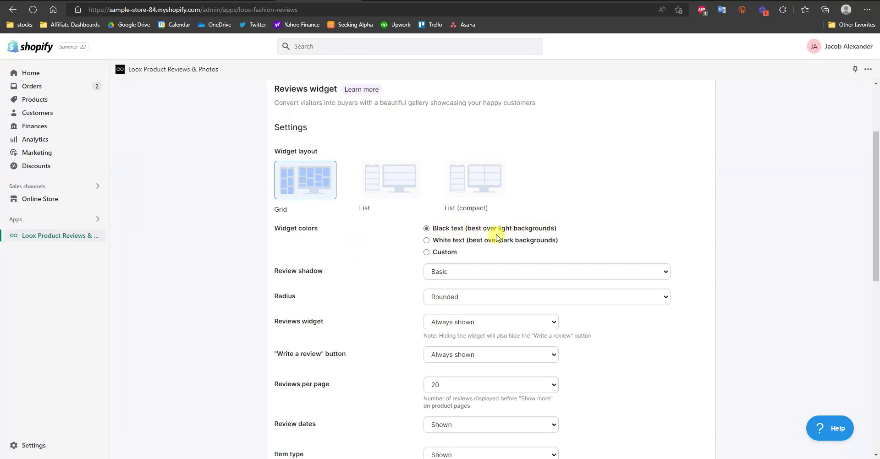
# Step: Switch the reviews widget colors to Custom, examine the color fields, and restore the Black text option
pyautogui.click(447, 253)
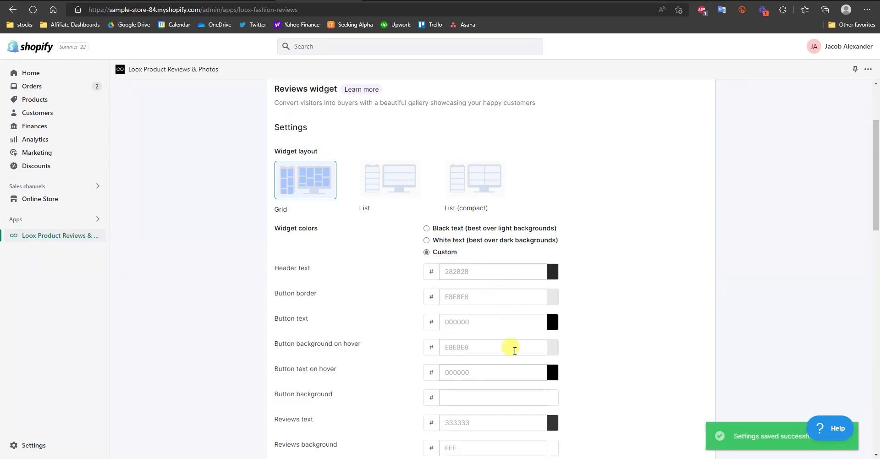
pyautogui.scroll(-1, 585, 316)
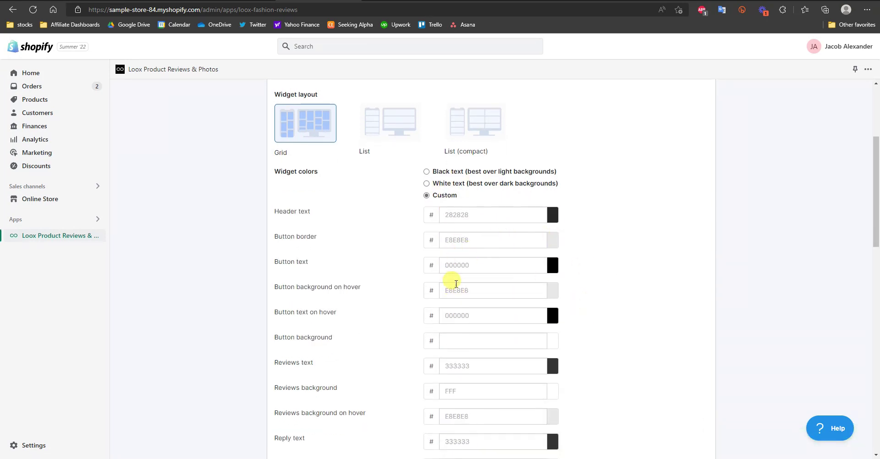
pyautogui.scroll(1, 387, 296)
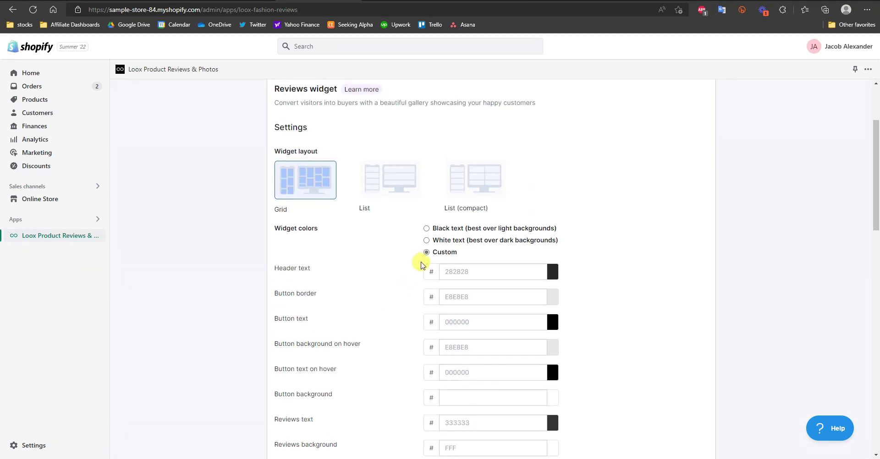
pyautogui.click(462, 232)
# Step: Keep the "Write a review" button set to Always shown and examine the remaining Reviews widget settings
pyautogui.scroll(-2, 376, 251)
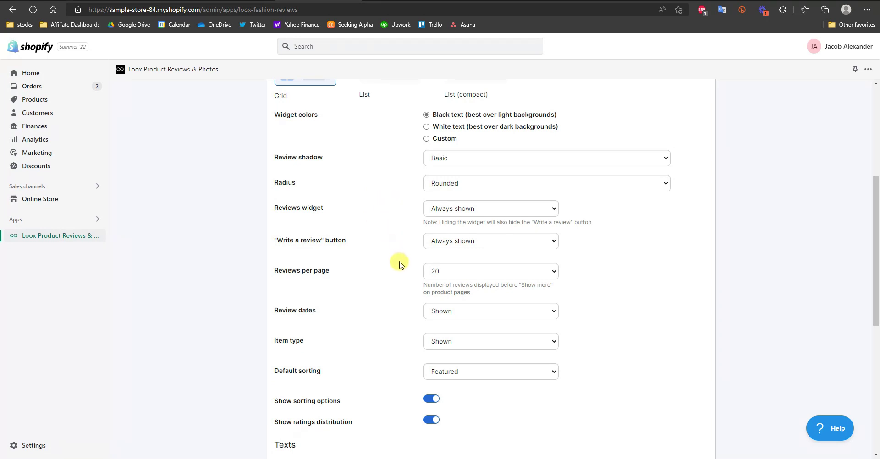
pyautogui.click(536, 245)
pyautogui.click(491, 255)
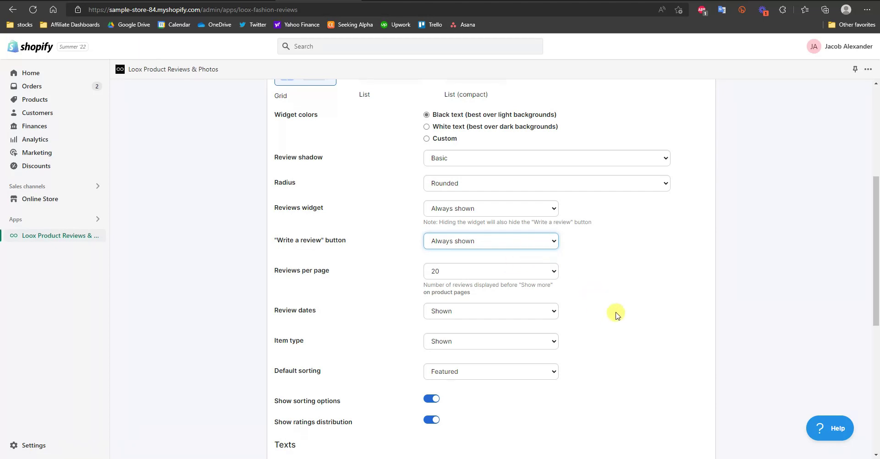
pyautogui.scroll(-2, 612, 315)
pyautogui.scroll(-4, 610, 316)
pyautogui.scroll(11, 599, 310)
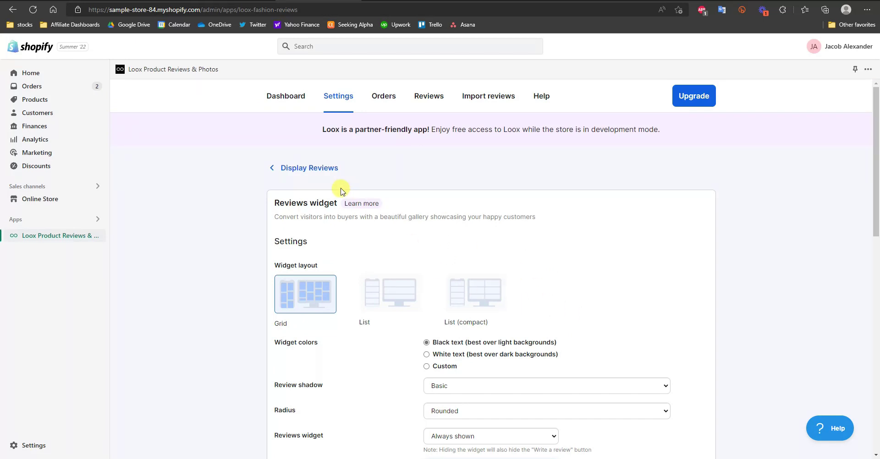
# Step: View the Loox popup and Sidebar widget activation settings, returning to the Display reviews list after each
pyautogui.click(296, 169)
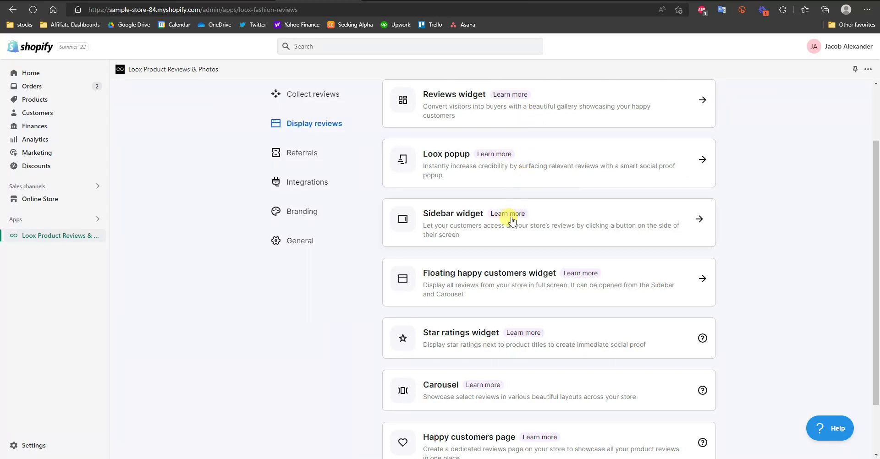
pyautogui.click(696, 161)
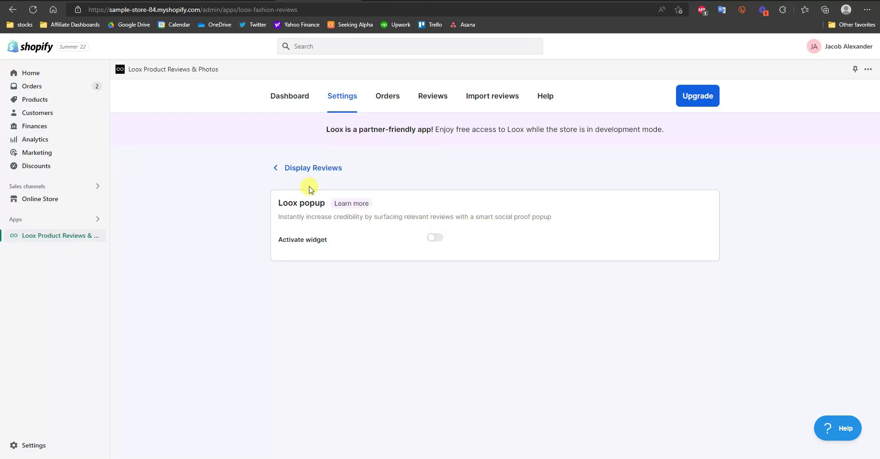
pyautogui.click(335, 169)
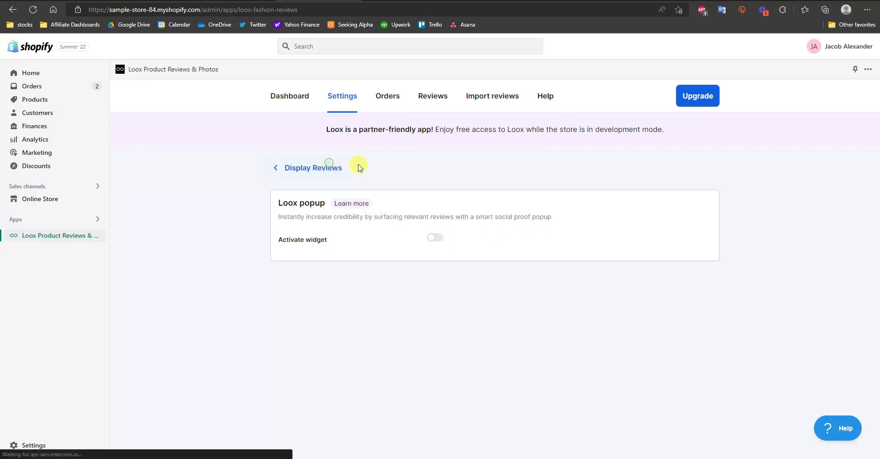
pyautogui.click(690, 166)
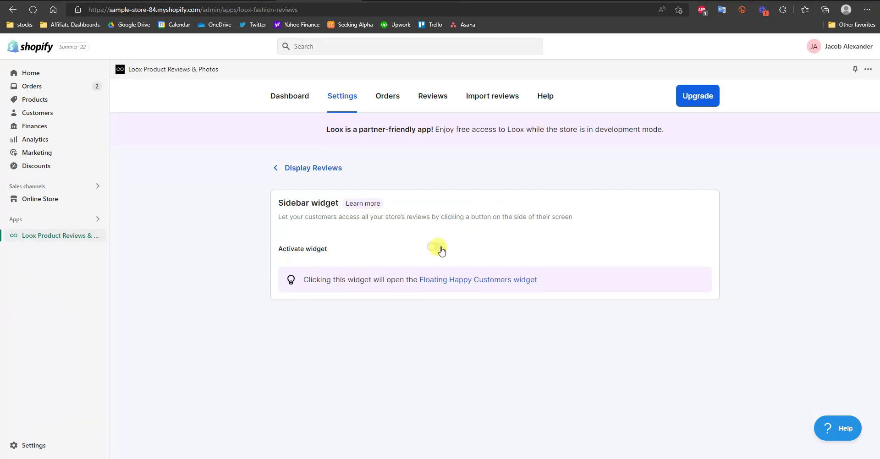
pyautogui.click(308, 168)
# Step: Open the Referrals settings and examine the referral widgets, incentive types, offer amounts and remaining sections
pyautogui.click(378, 236)
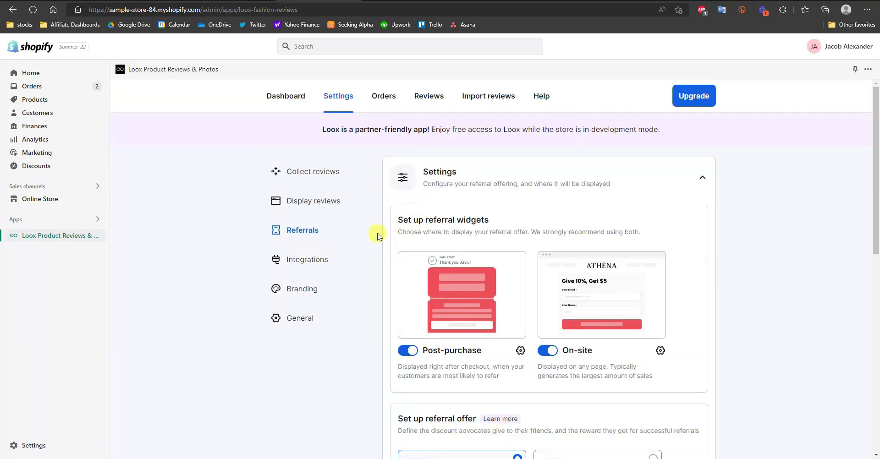
pyautogui.scroll(-1, 786, 262)
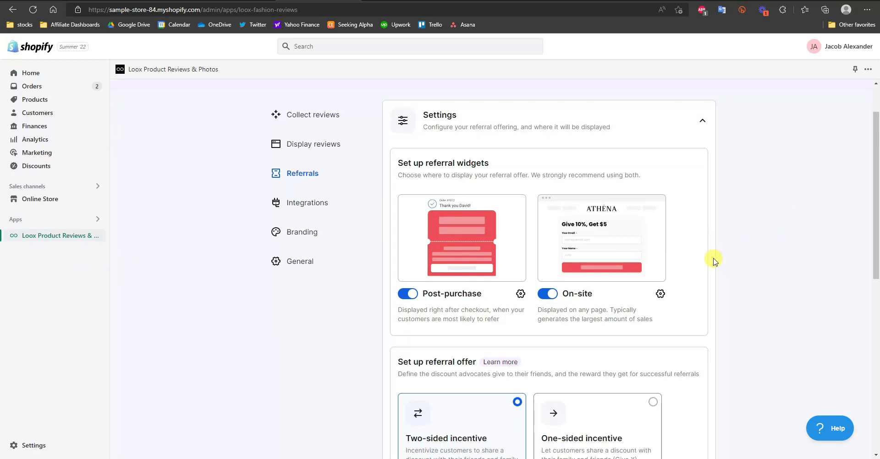
pyautogui.scroll(-2, 692, 236)
pyautogui.scroll(-2, 478, 205)
pyautogui.scroll(2, 474, 168)
pyautogui.scroll(-1, 546, 214)
pyautogui.scroll(-3, 532, 211)
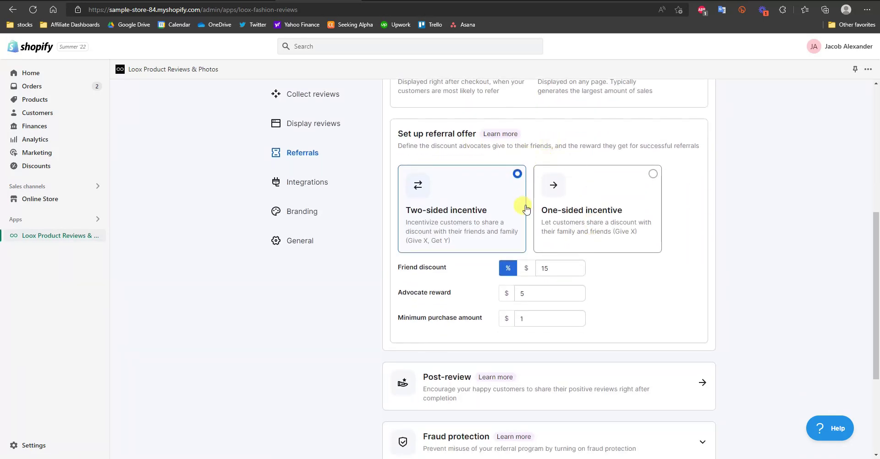
pyautogui.scroll(-1, 514, 201)
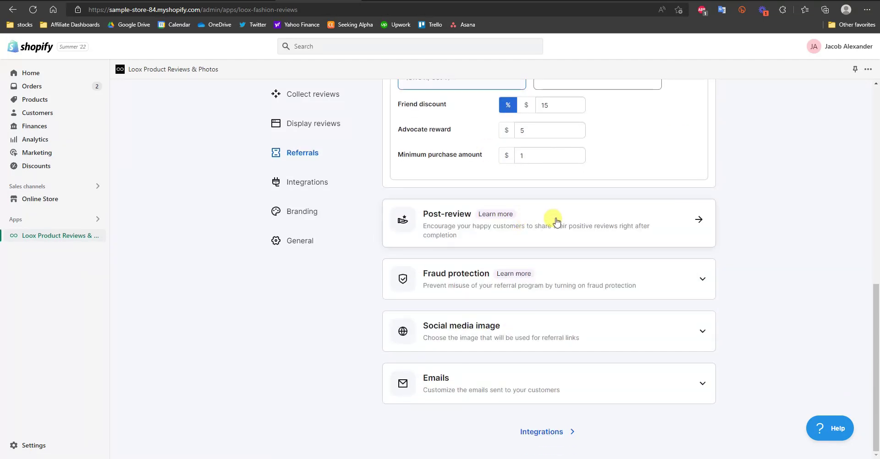
# Step: Expand the Emails and Social media image sections of the Referrals settings and examine their contents
pyautogui.click(700, 387)
pyautogui.scroll(-3, 710, 380)
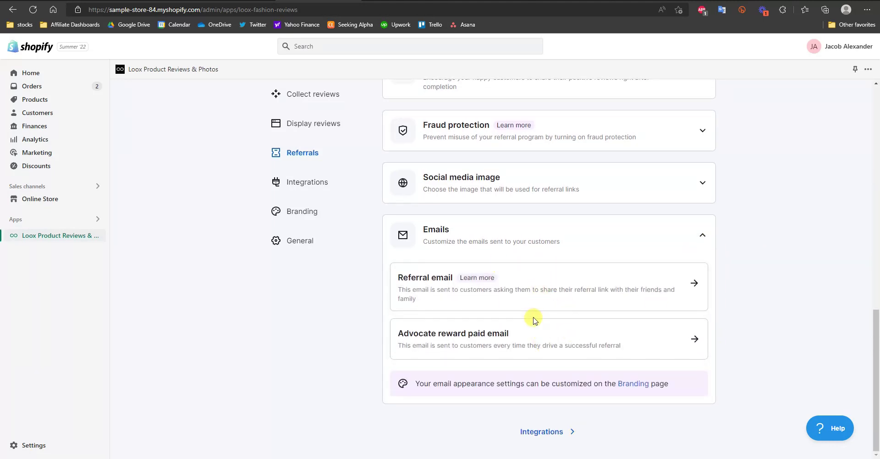
pyautogui.scroll(1, 590, 296)
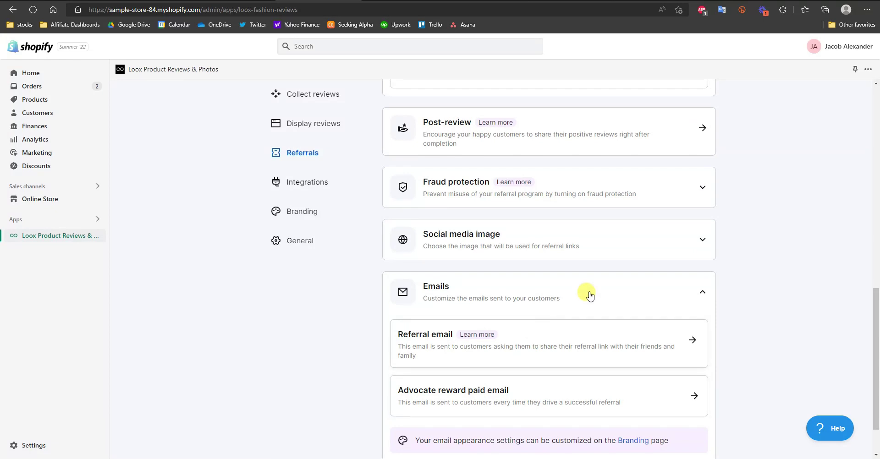
pyautogui.click(702, 240)
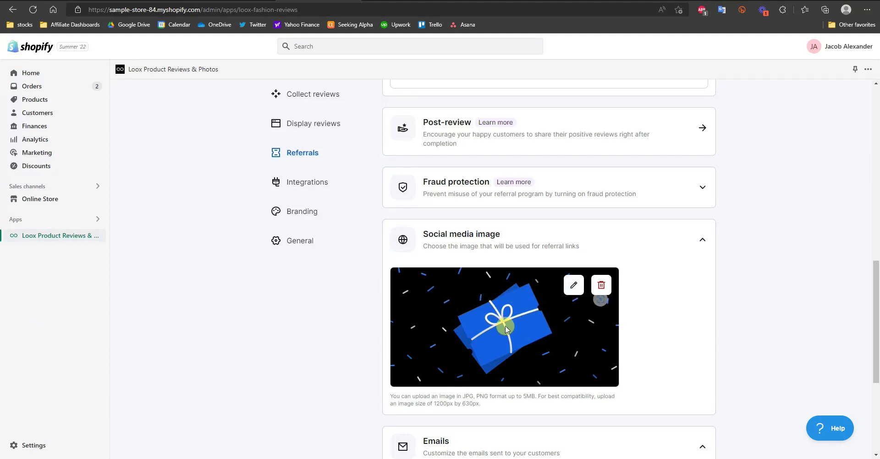
# Step: Open the General appearance section of the Branding settings and place the cursor in the Logo URL field
pyautogui.scroll(4, 550, 289)
pyautogui.click(303, 211)
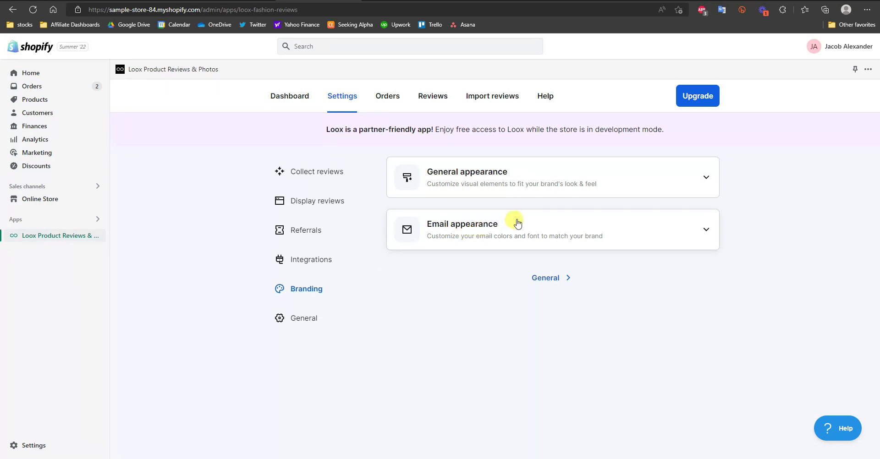
pyautogui.click(703, 185)
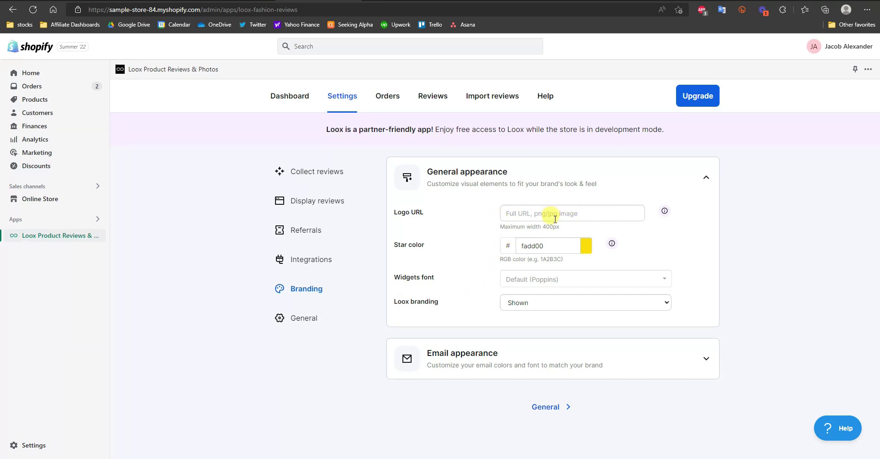
pyautogui.click(582, 212)
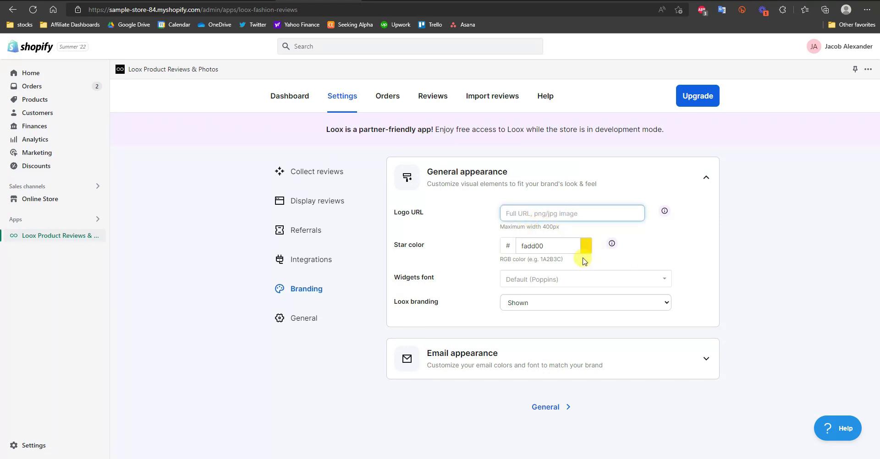
# Step: View the Widgets font and Loox branding options under General appearance, closing each list without changing the selection
pyautogui.click(583, 280)
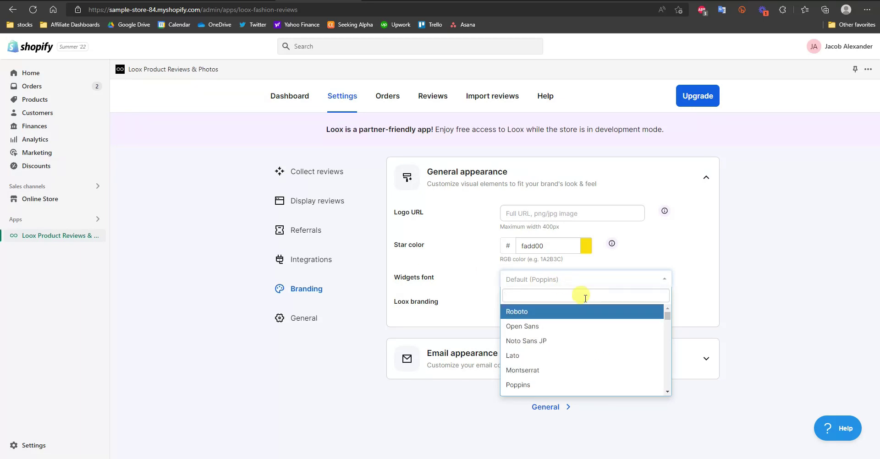
pyautogui.click(733, 274)
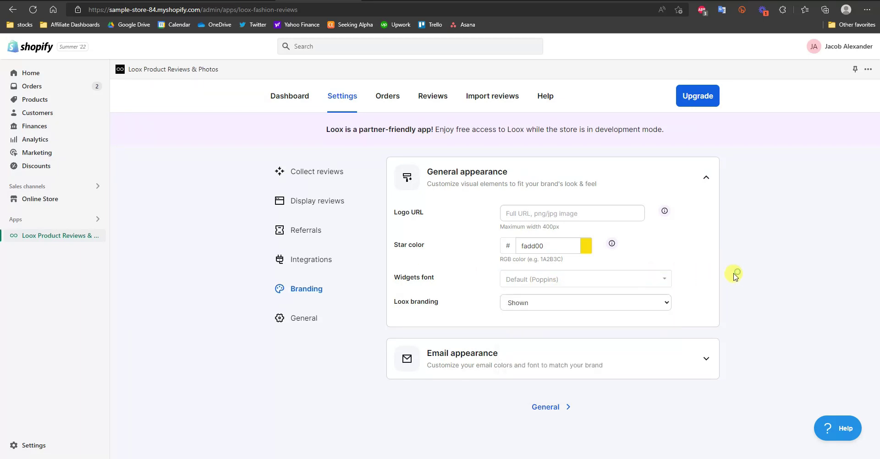
pyautogui.click(665, 299)
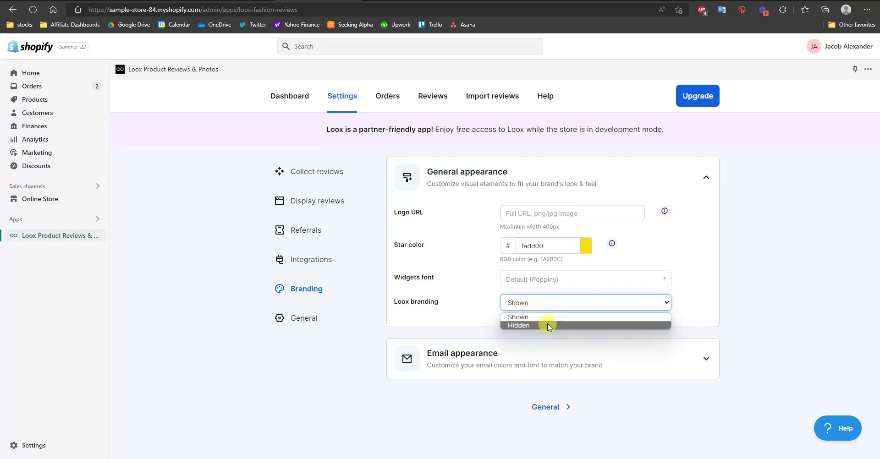
pyautogui.click(458, 312)
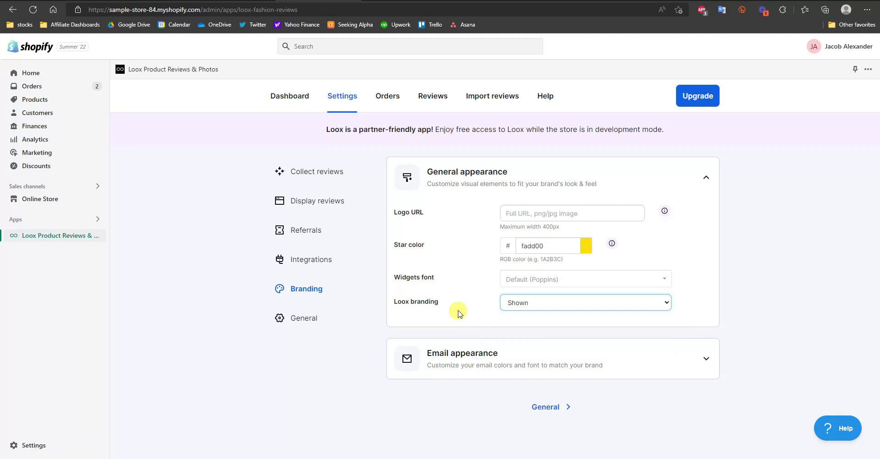
# Step: Expand the Email appearance section, view the Appearance options, and preview the sample email in the Boxed style
pyautogui.click(704, 364)
pyautogui.scroll(-1, 732, 336)
pyautogui.scroll(-1, 733, 336)
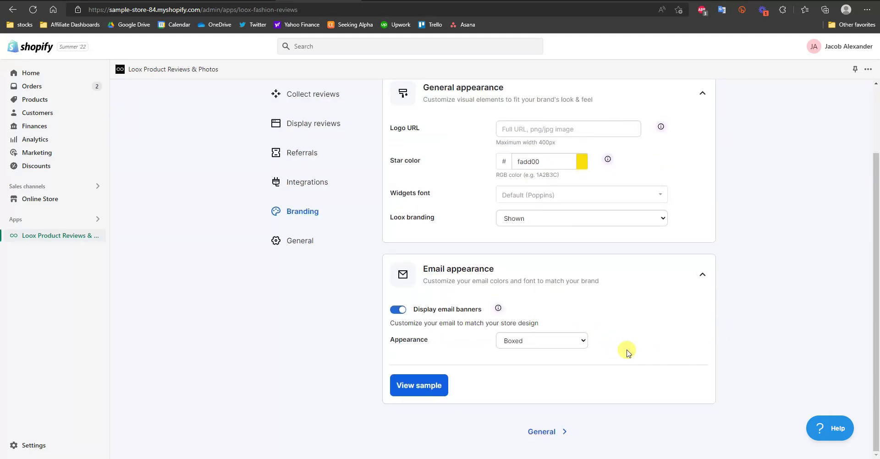
pyautogui.click(577, 339)
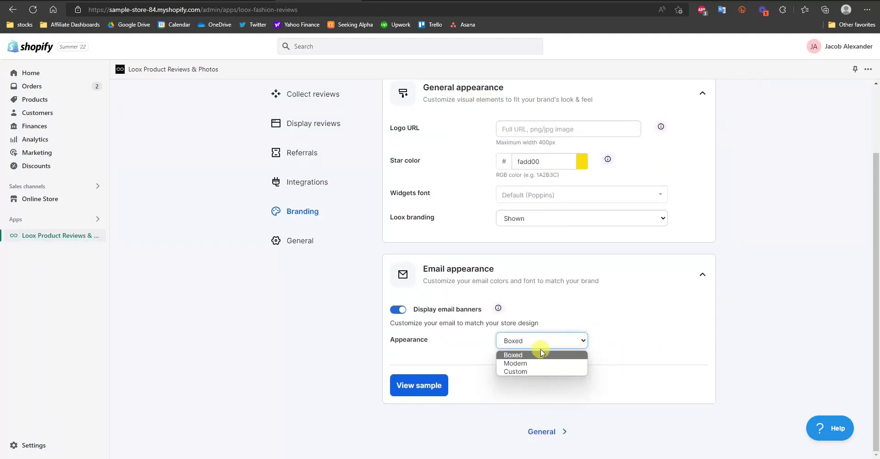
pyautogui.click(472, 347)
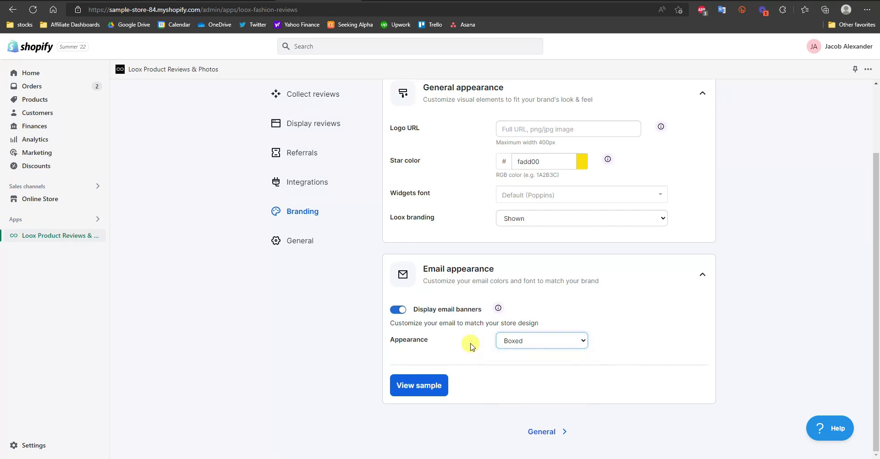
pyautogui.click(430, 384)
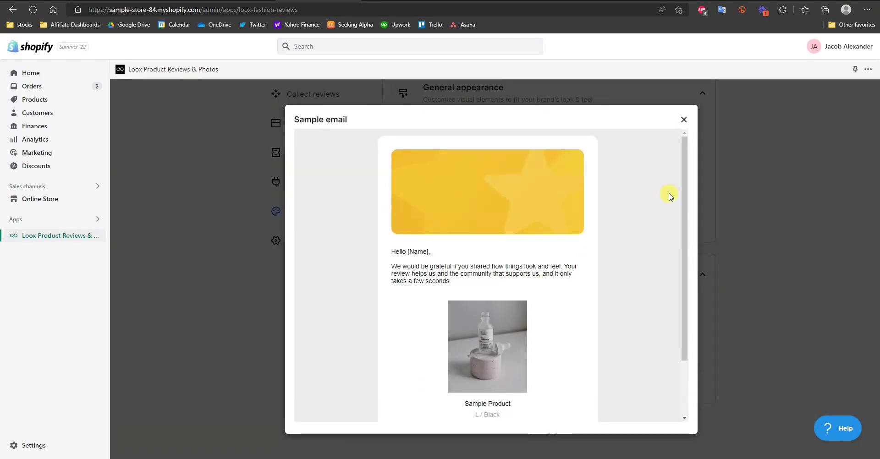
pyautogui.moveTo(680, 204); pyautogui.dragTo(683, 133)
pyautogui.click(684, 119)
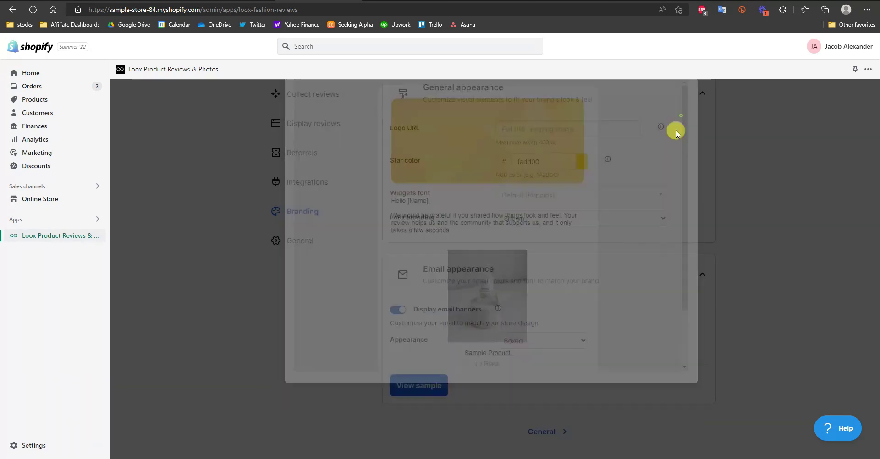
# Step: Set the email appearance to Modern and preview its sample email, closing the preview when done
pyautogui.click(549, 344)
pyautogui.click(515, 361)
pyautogui.click(415, 385)
pyautogui.scroll(-1, 569, 311)
pyautogui.scroll(1, 558, 310)
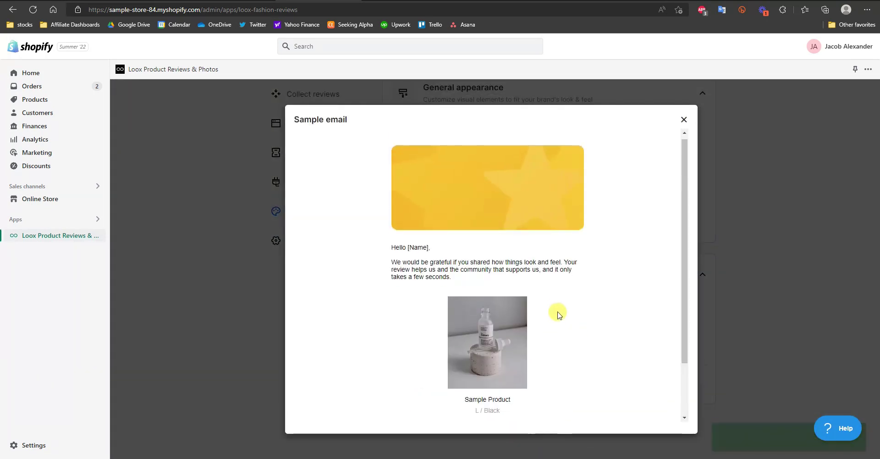
pyautogui.click(683, 120)
# Step: Set the email appearance to Custom and examine the custom style settings
pyautogui.click(535, 342)
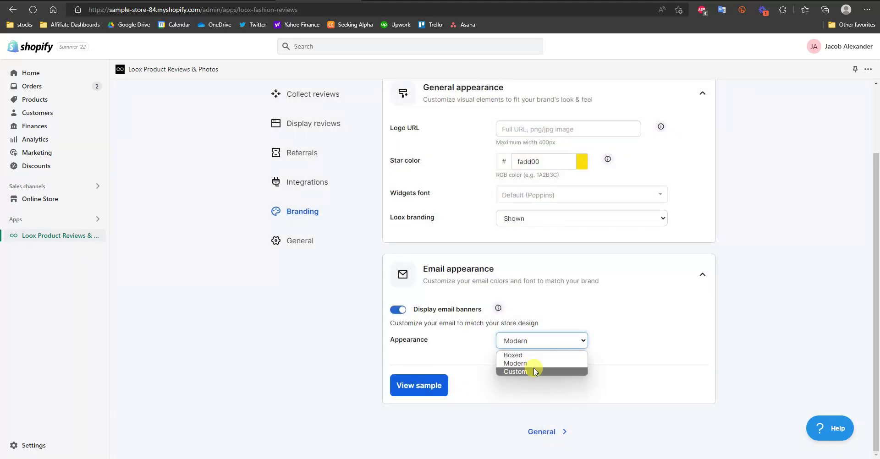
pyautogui.click(518, 372)
pyautogui.scroll(-3, 609, 362)
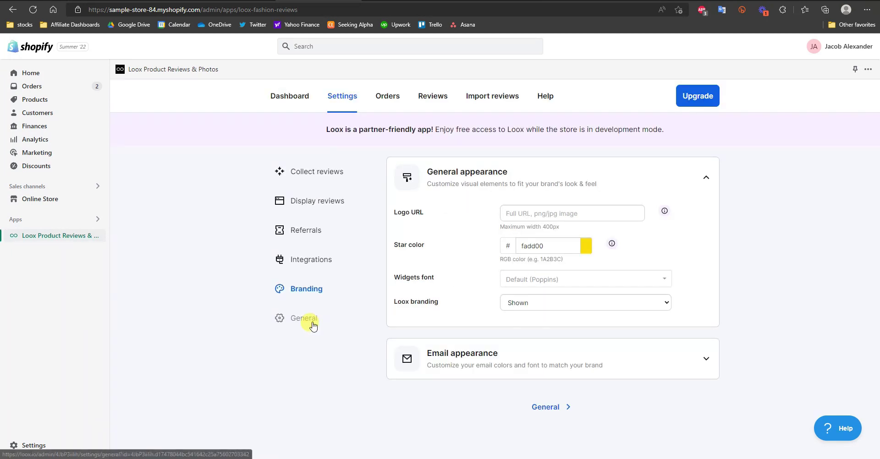
# Step: Open the General settings and look through the sections from Localization to Product groups
pyautogui.click(315, 325)
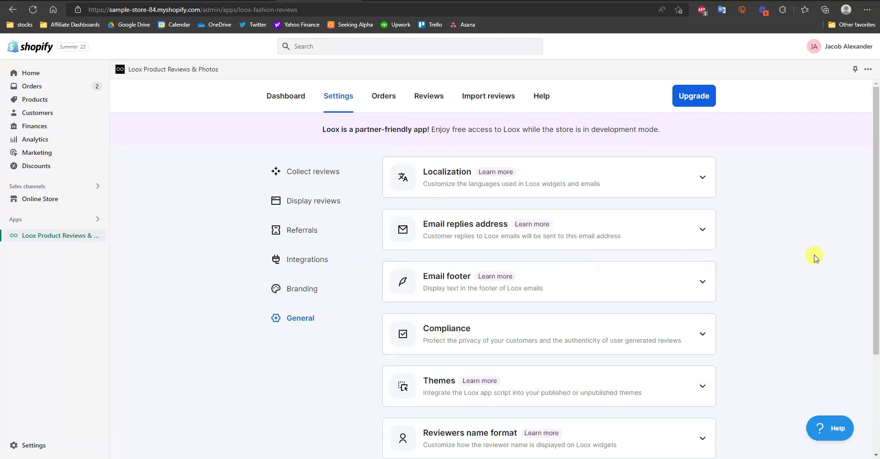
pyautogui.scroll(-1, 814, 257)
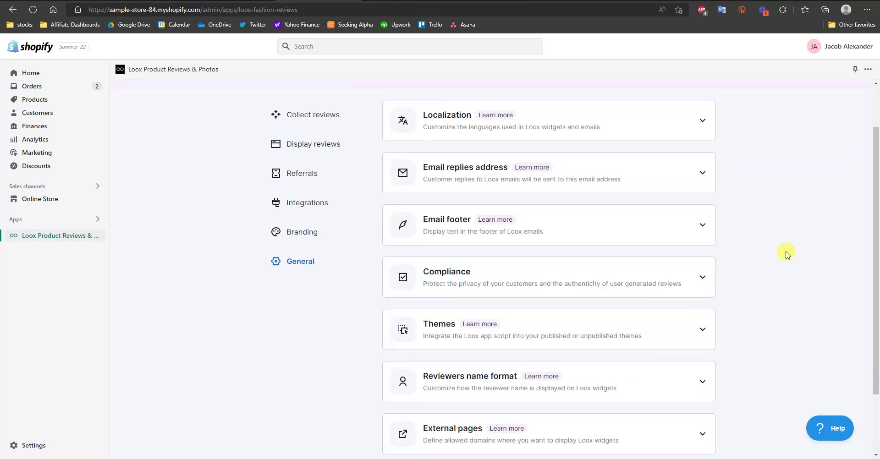
pyautogui.scroll(-2, 483, 367)
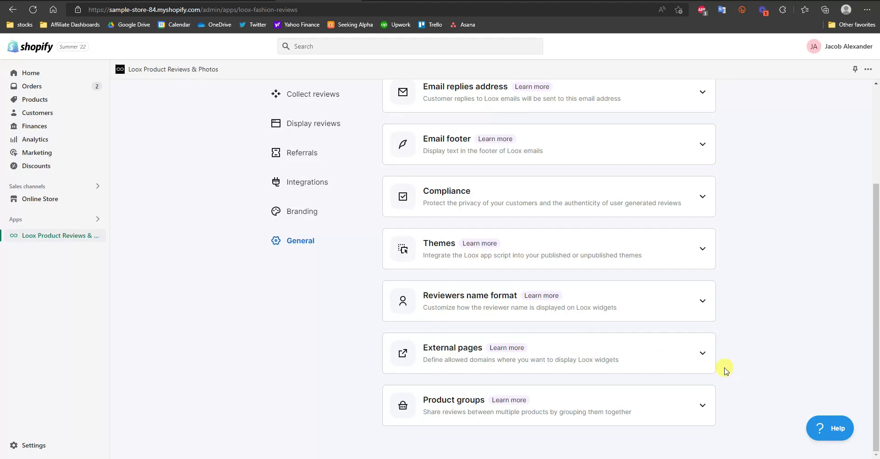
pyautogui.scroll(3, 703, 358)
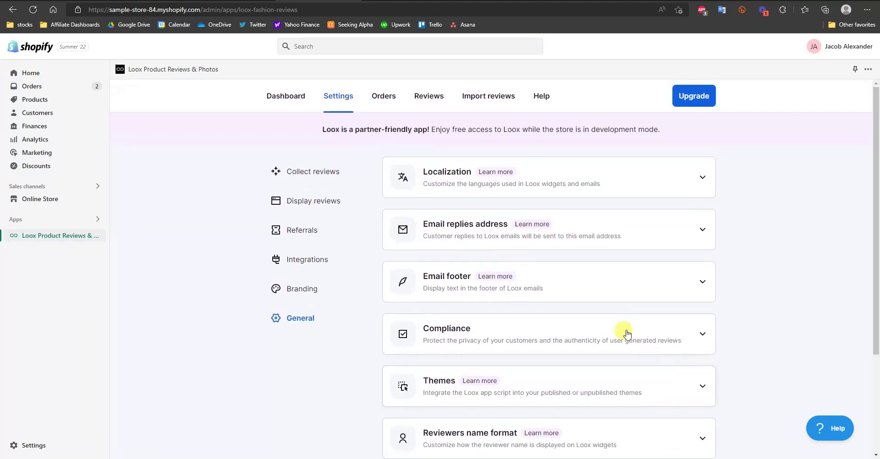
# Step: View the Loox Orders page and the Reviews page with their search filters
pyautogui.click(387, 101)
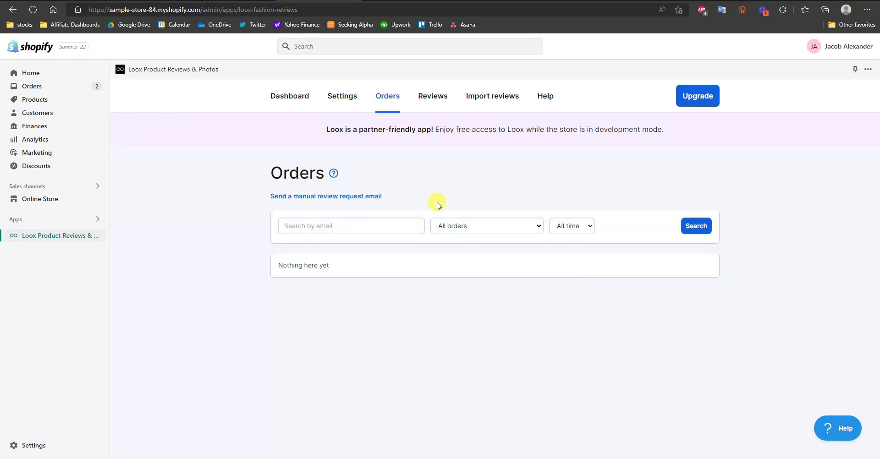
pyautogui.click(432, 96)
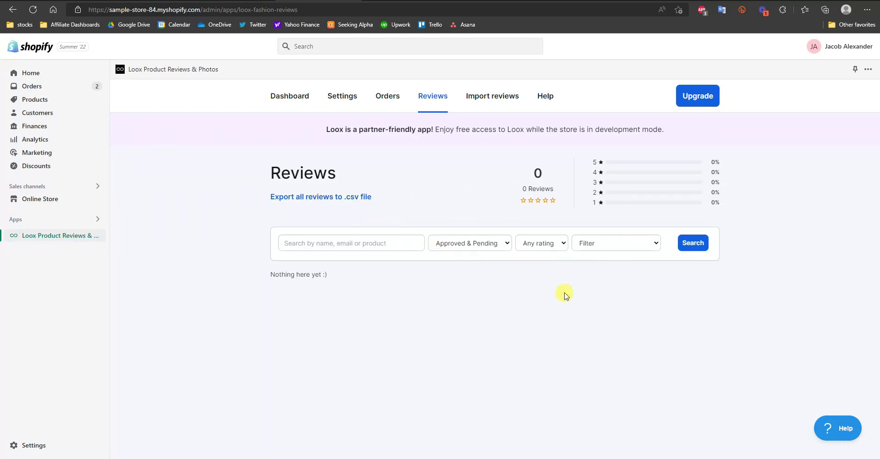
# Step: Open the Import reviews page, examine the AliExpress and supported apps import instructions, and return to the Loox Dashboard
pyautogui.click(492, 97)
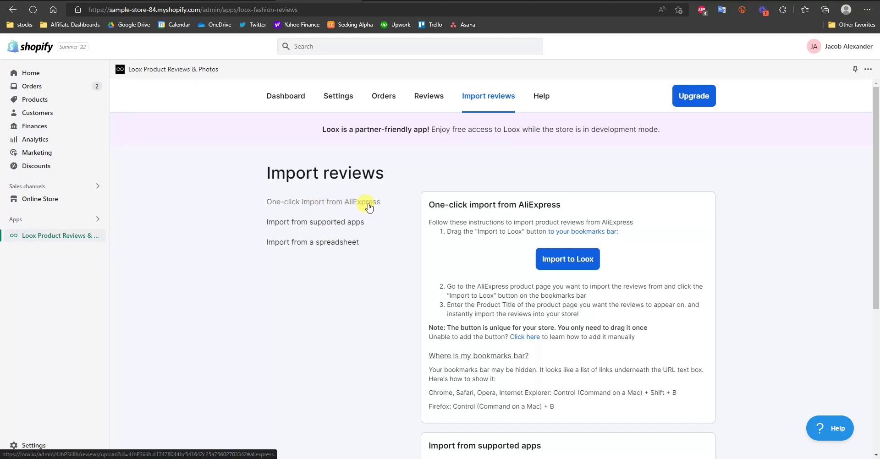
pyautogui.scroll(-5, 403, 211)
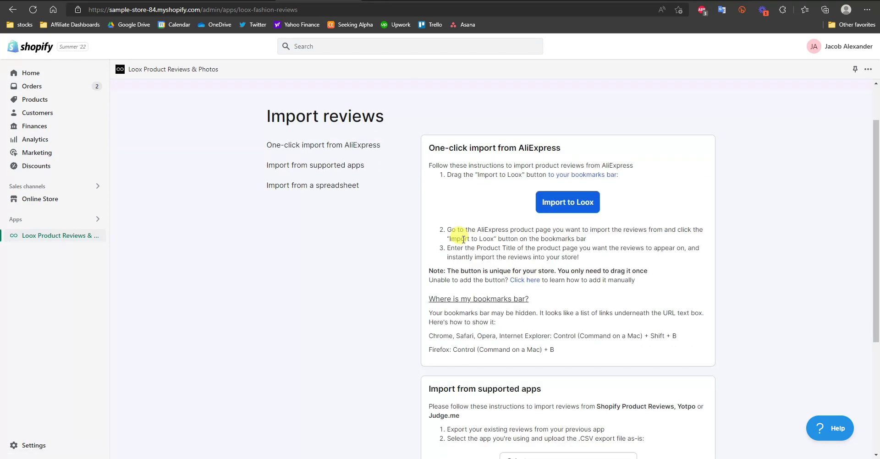
pyautogui.scroll(5, 463, 179)
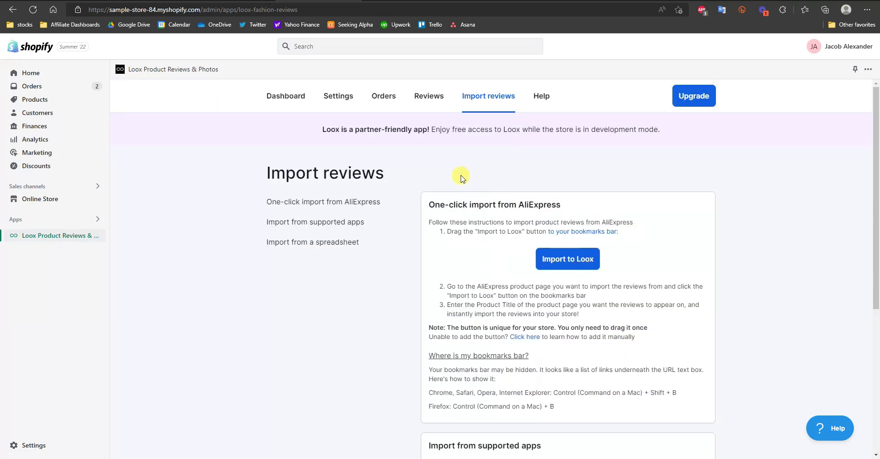
pyautogui.click(289, 98)
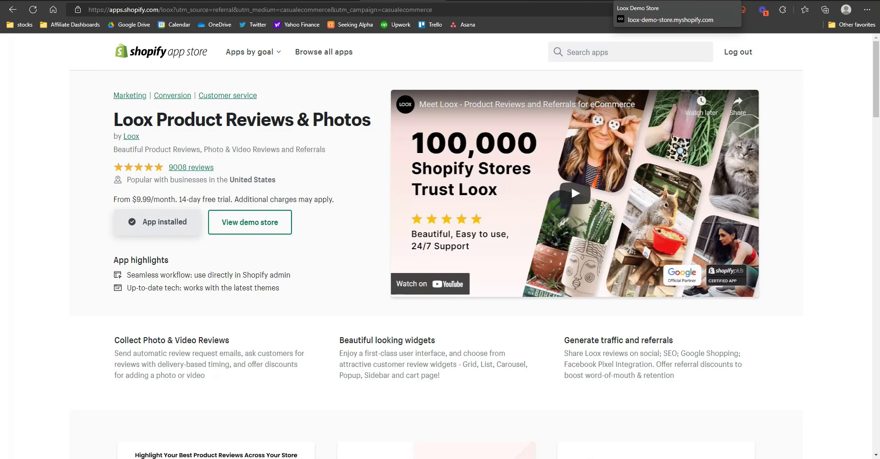
# Step: Switch to the Loox Demo Store browser tab and examine the testimonial carousel, star ratings and photo review grid on its homepage
pyautogui.hotkey('ctrl', 'Tab')
pyautogui.scroll(-15, 877, 265)
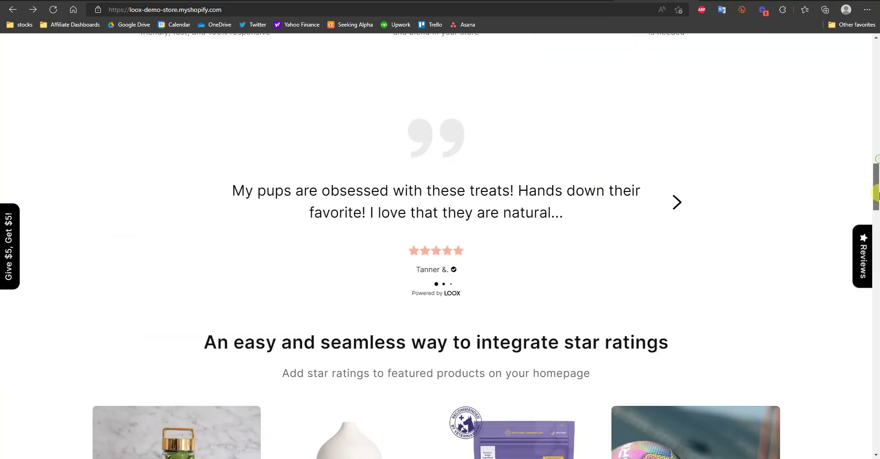
pyautogui.scroll(-8, 876, 265)
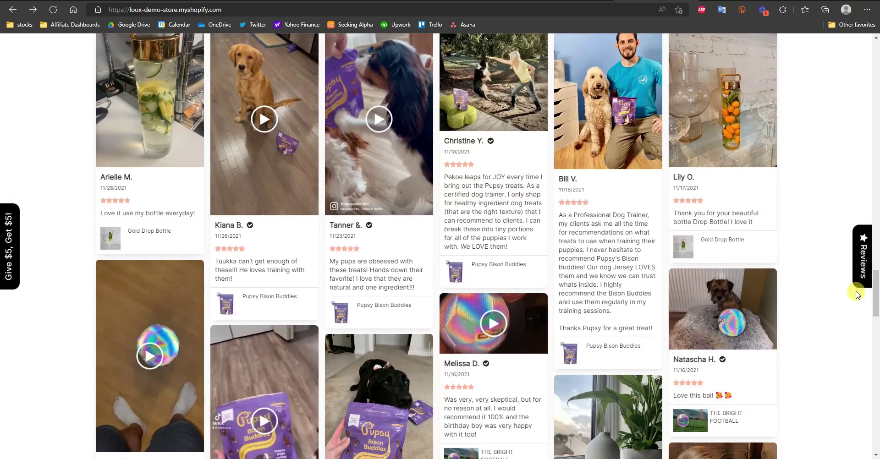
pyautogui.scroll(2, 311, 293)
pyautogui.scroll(-2, 349, 276)
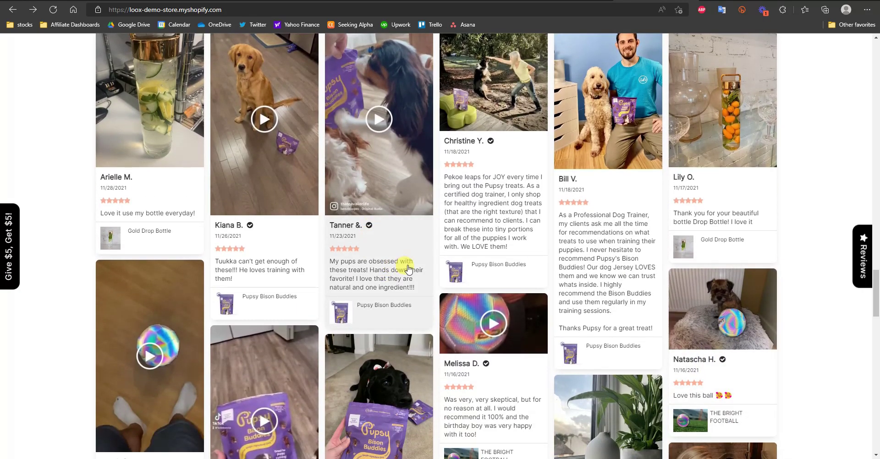